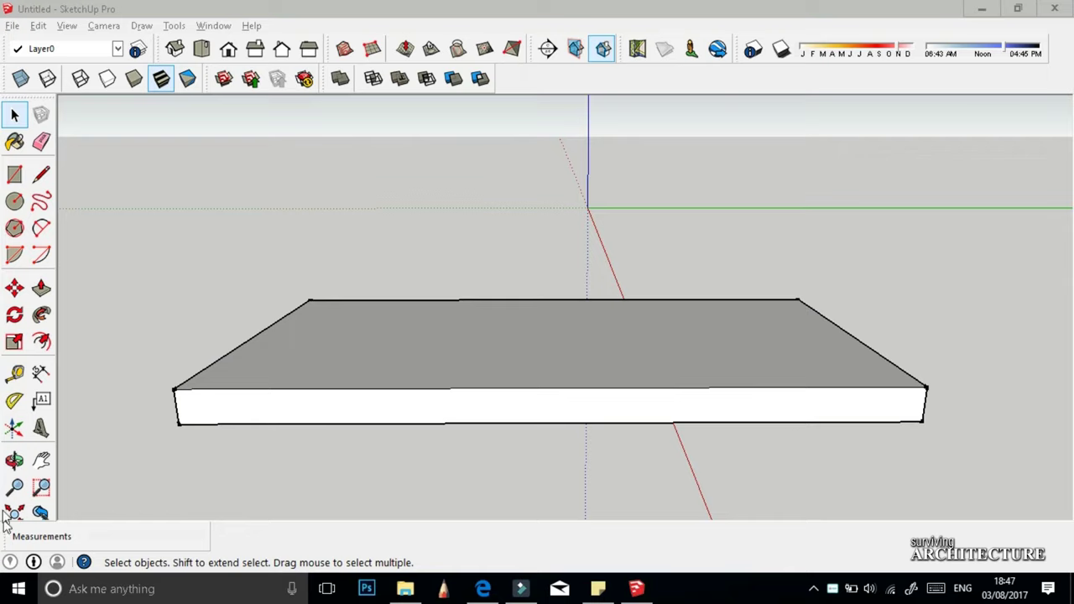
# Step: Draw a 0.05 m by 0.05 m square on the slab's top face near its left corner
pyautogui.click(15, 460)
pyautogui.moveTo(343, 337); pyautogui.dragTo(334, 390)
pyautogui.scroll(5, 291, 431)
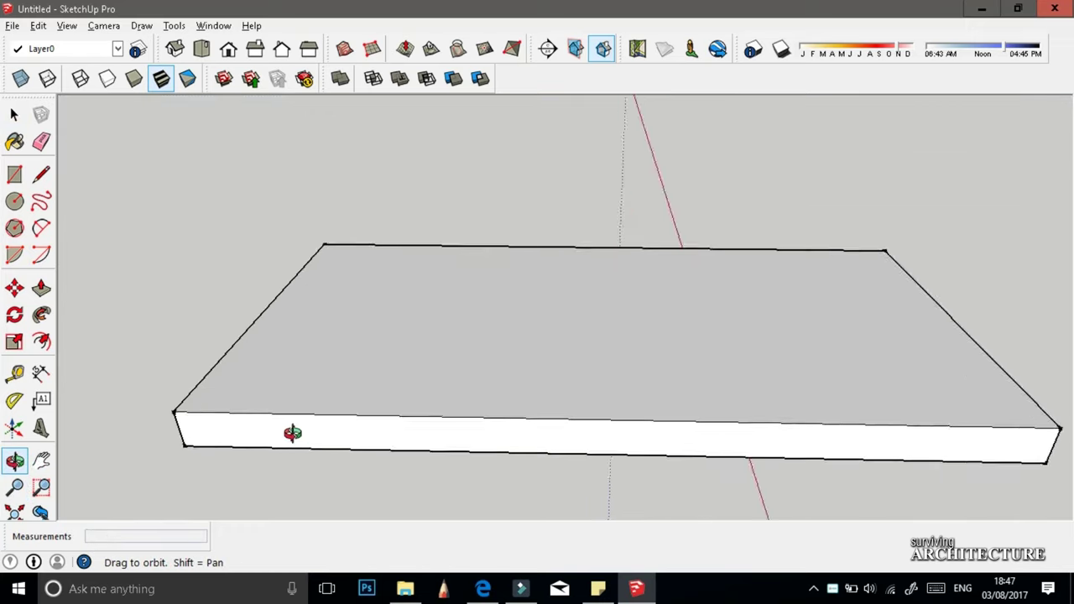
pyautogui.click(16, 174)
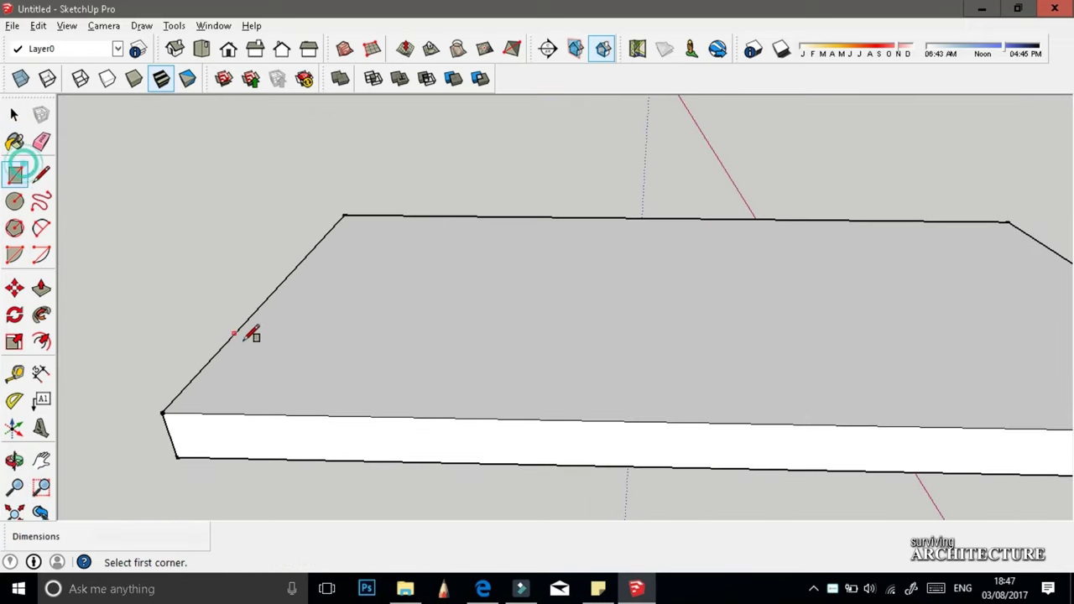
pyautogui.click(206, 402)
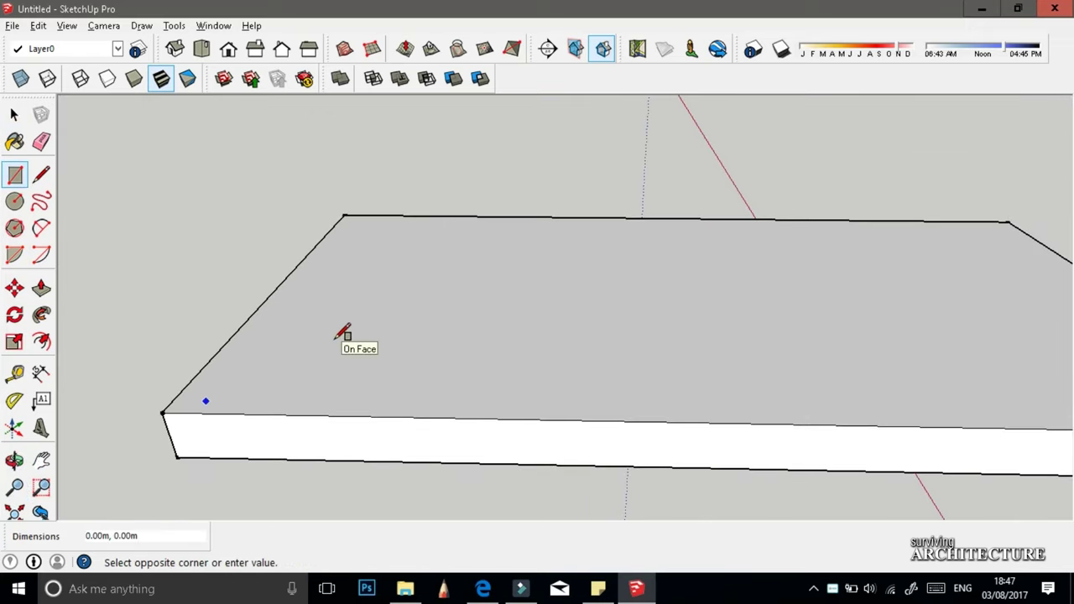
pyautogui.write('0.05,')
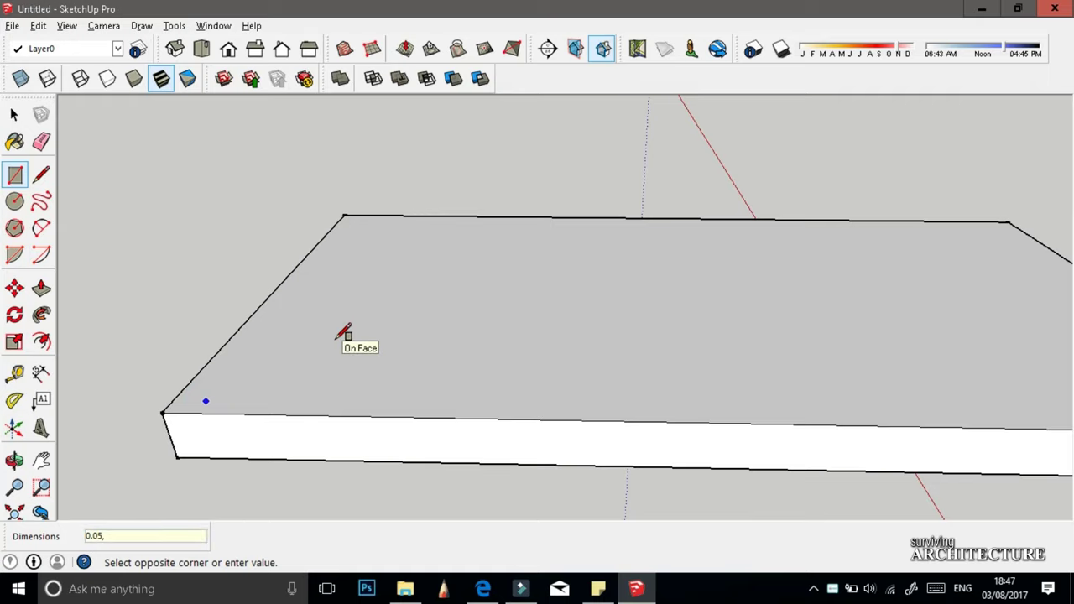
pyautogui.write('0.05')
pyautogui.press('Return')
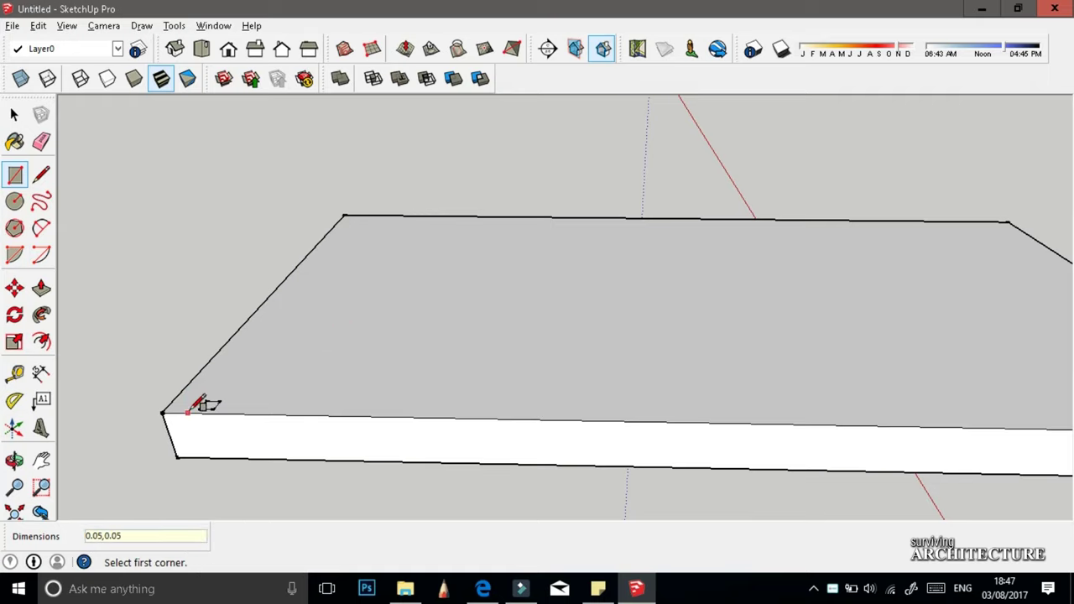
# Step: Select the small square and bring up its context menu
pyautogui.scroll(3, 180, 403)
pyautogui.press('space')
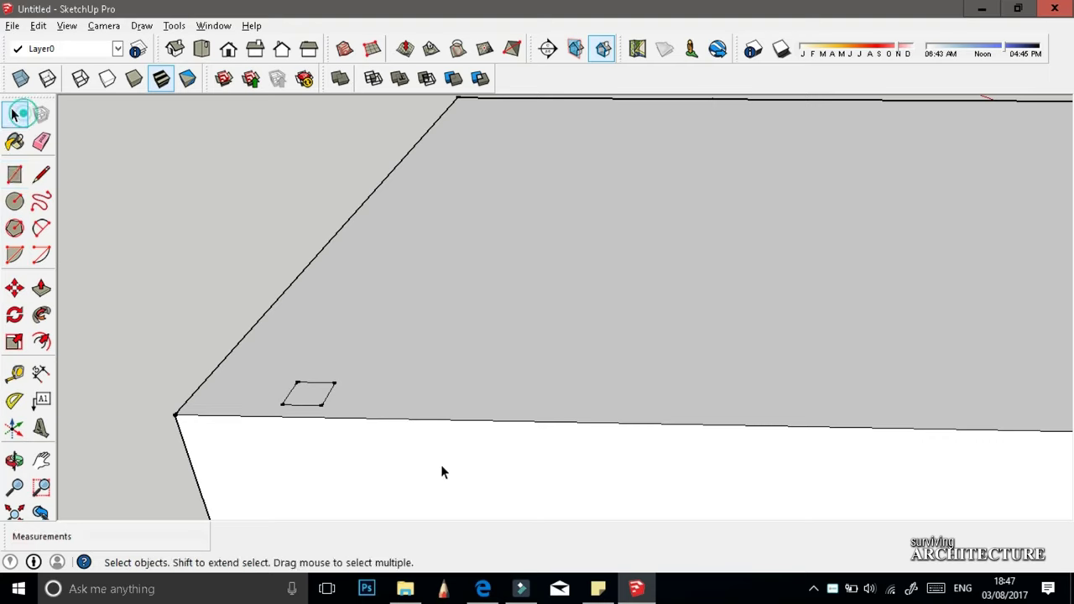
pyautogui.click(302, 394)
pyautogui.rightClick(302, 395)
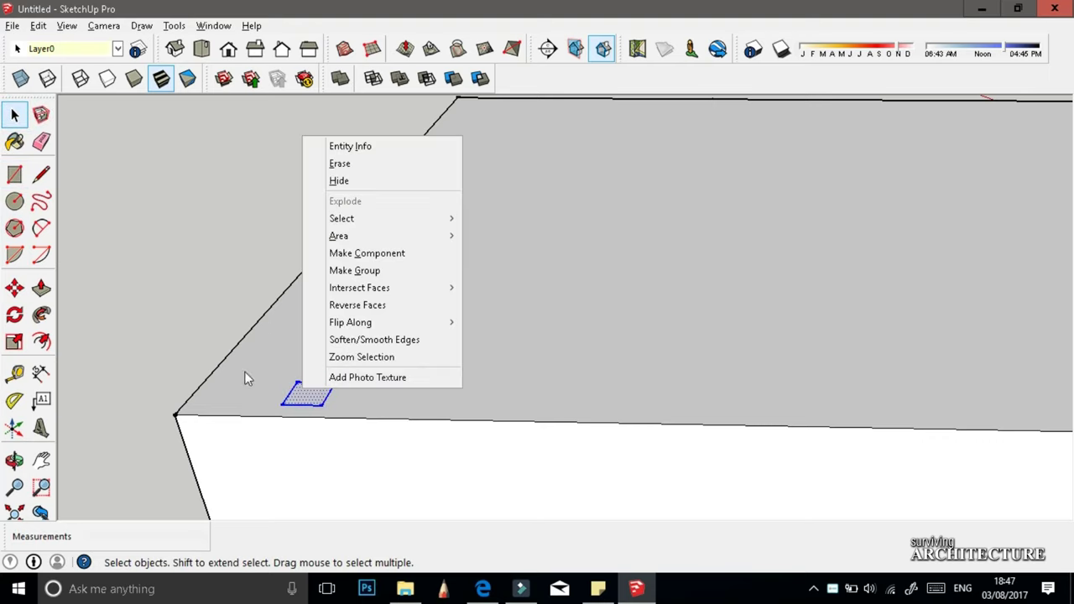
# Step: Make the square a component and snap its corner onto the slab's front-left top corner
pyautogui.click(366, 253)
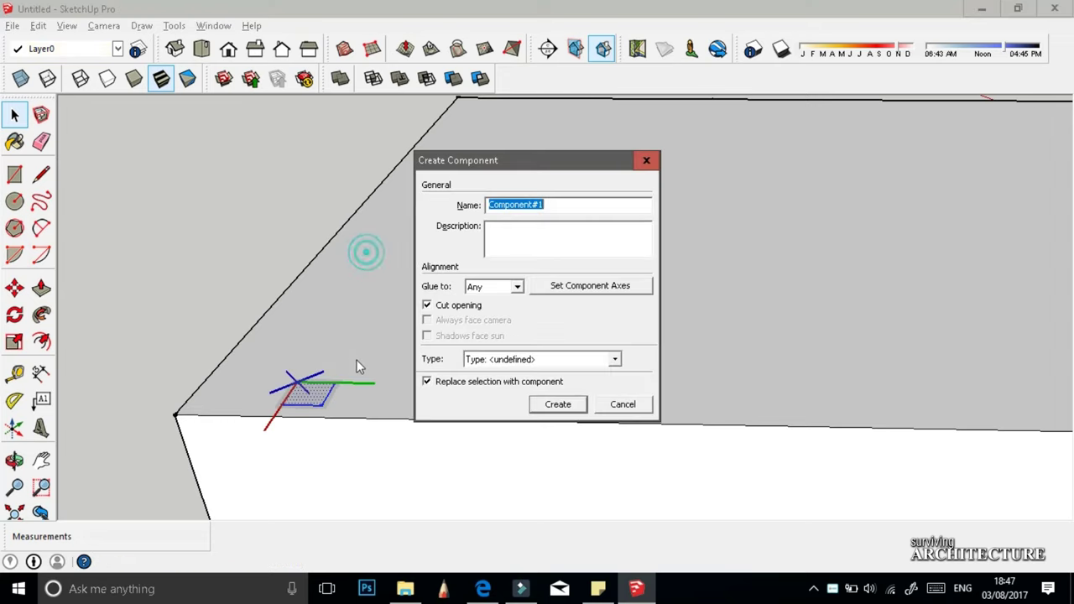
pyautogui.click(536, 407)
pyautogui.click(14, 289)
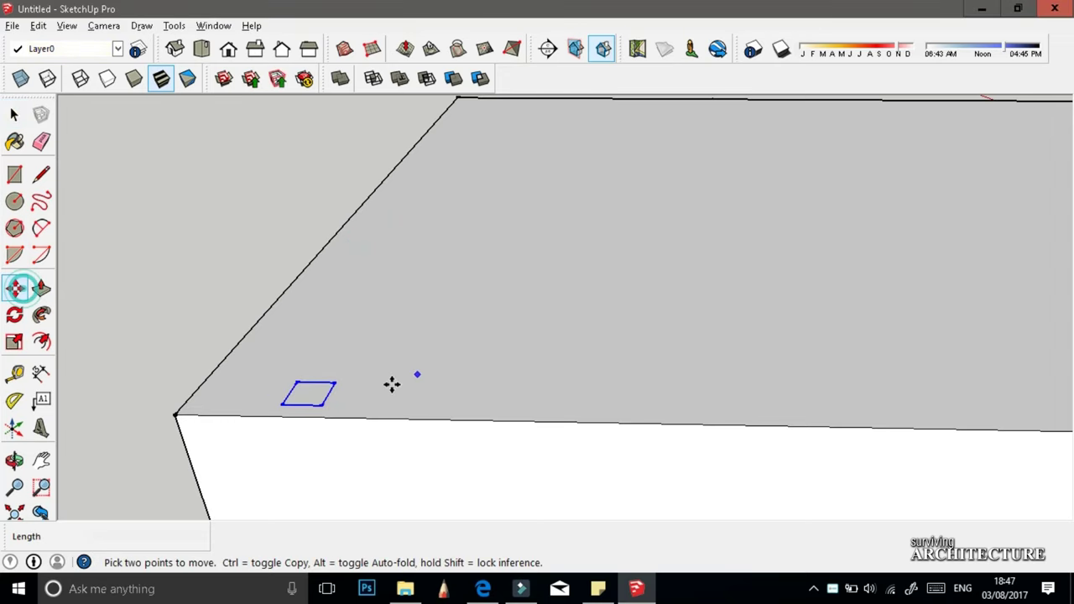
pyautogui.click(282, 406)
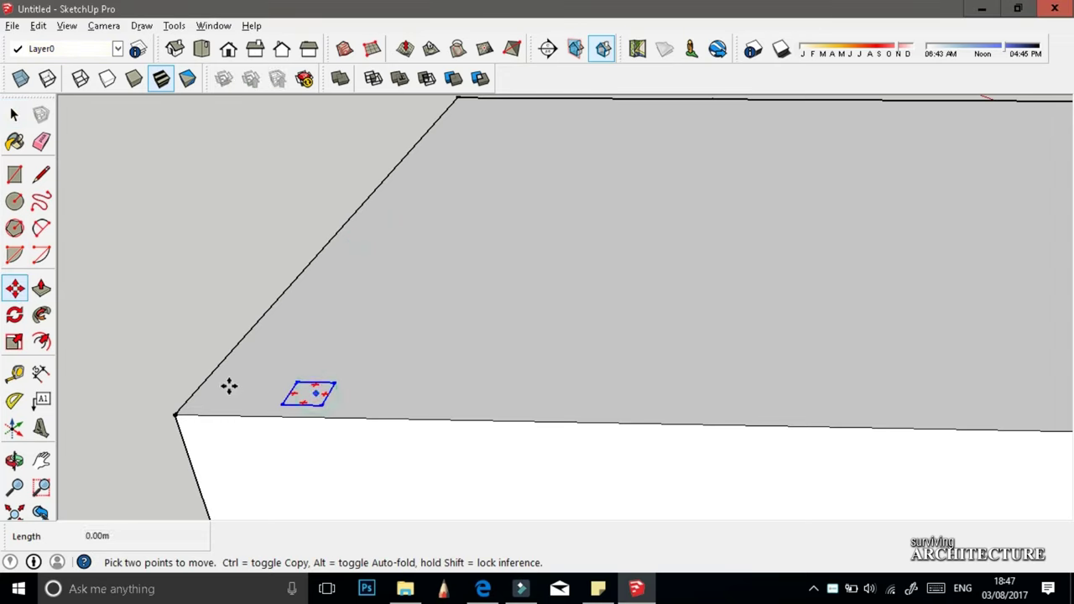
pyautogui.click(176, 413)
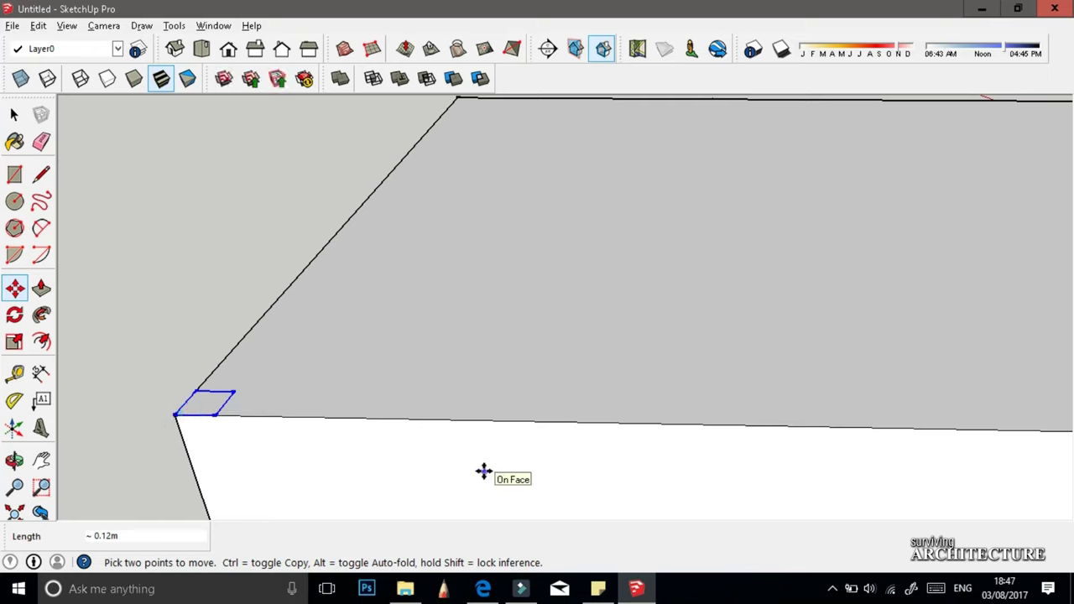
pyautogui.hotkey('ctrl', 'z')
pyautogui.click(277, 406)
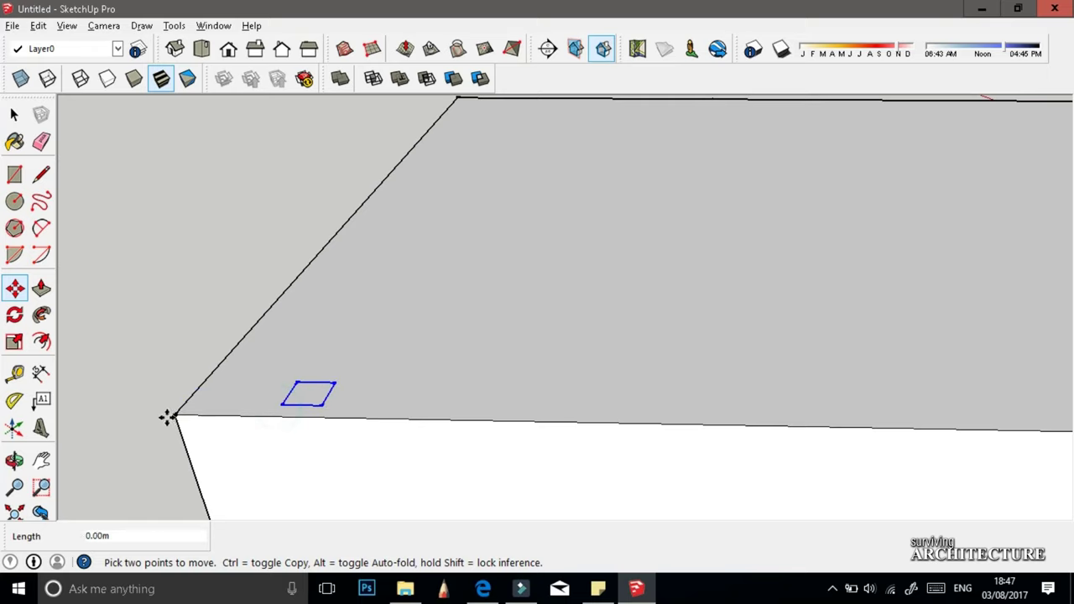
pyautogui.click(176, 414)
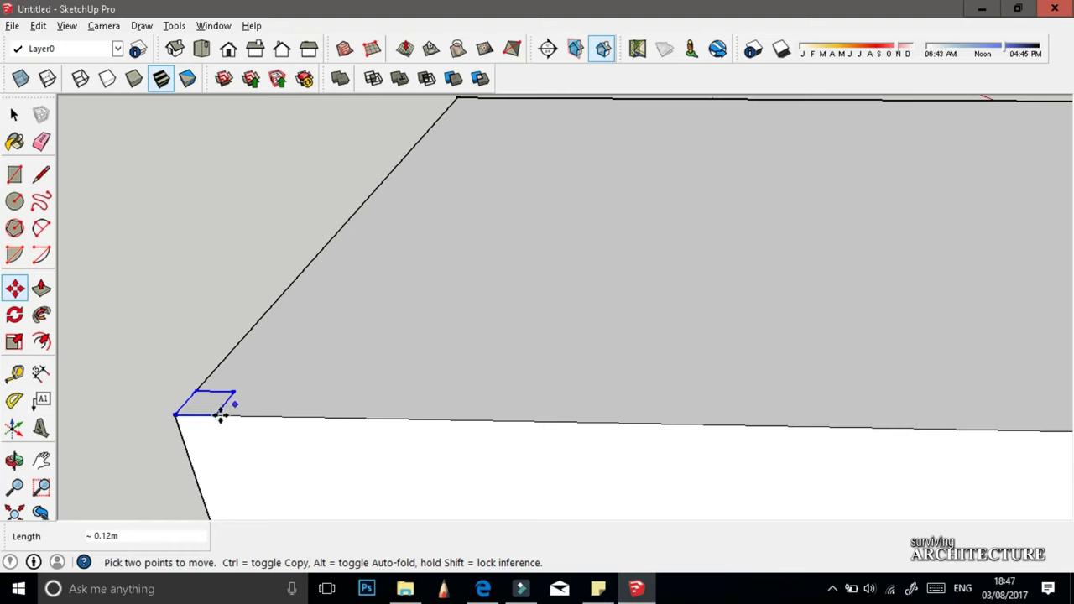
pyautogui.click(13, 114)
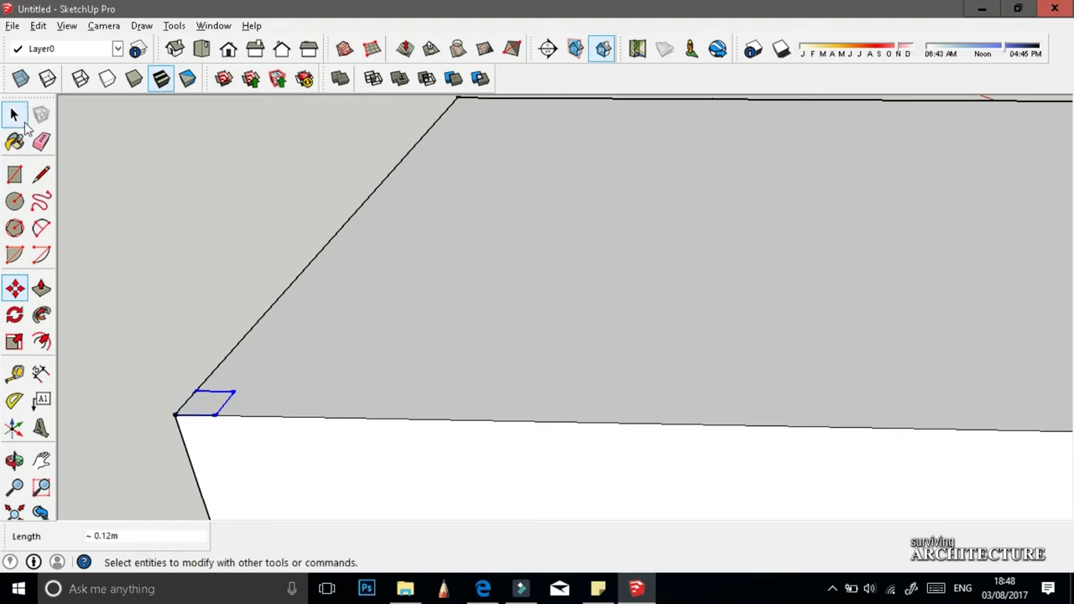
# Step: Inside the component, push the square face up 1 m into a slender column
pyautogui.doubleClick(198, 406)
pyautogui.scroll(-1, 311, 432)
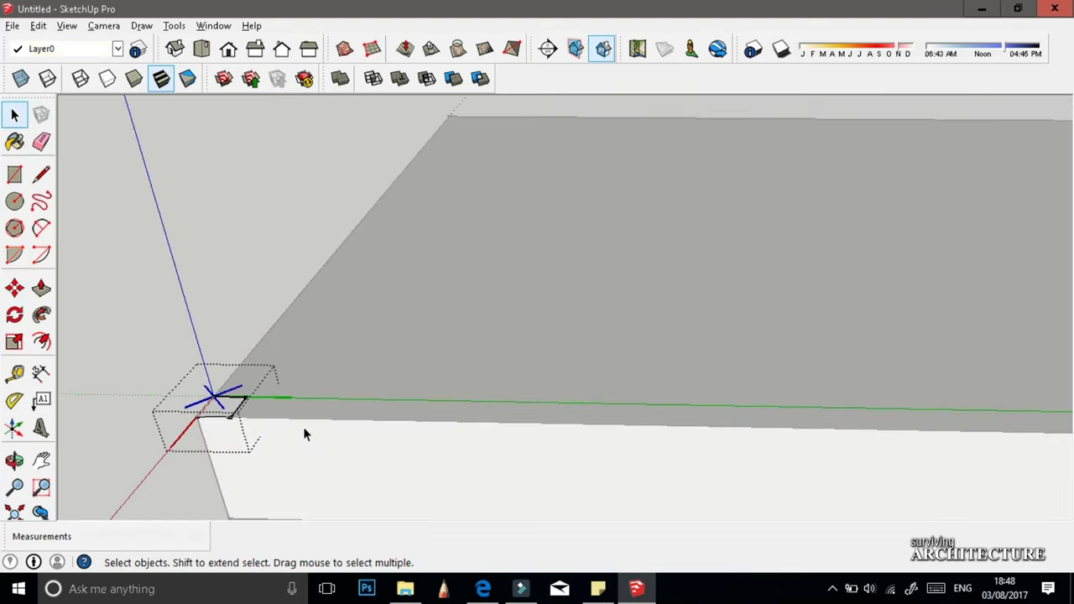
pyautogui.click(41, 287)
pyautogui.click(221, 410)
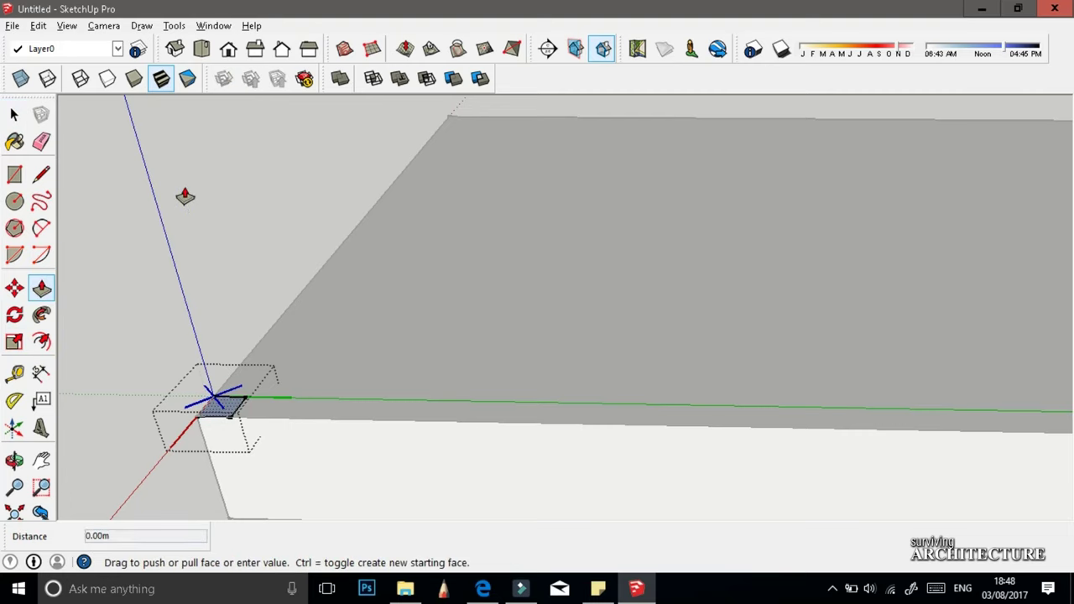
pyautogui.write('1')
pyautogui.press('Return')
pyautogui.scroll(-4, 408, 468)
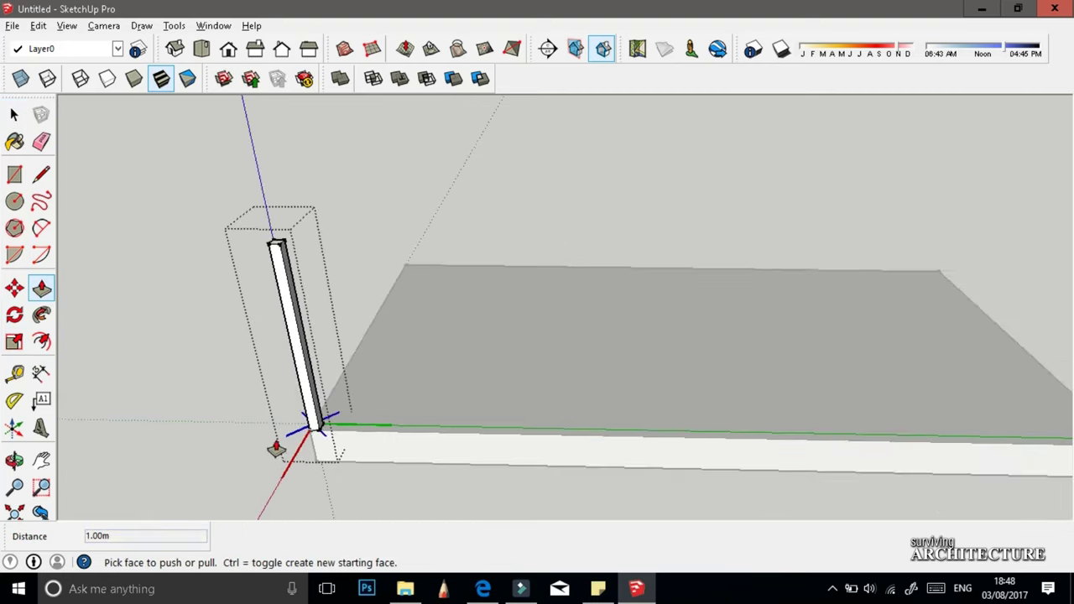
pyautogui.scroll(2, 557, 426)
# Step: Exit the component and select the whole column
pyautogui.click(15, 113)
pyautogui.click(262, 223)
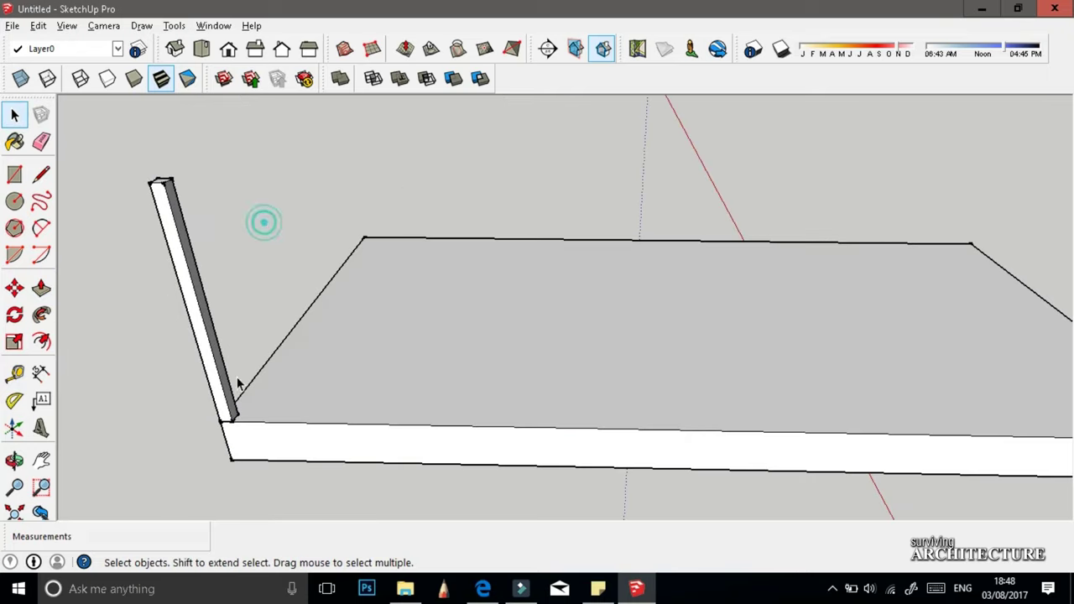
pyautogui.scroll(-2, 163, 323)
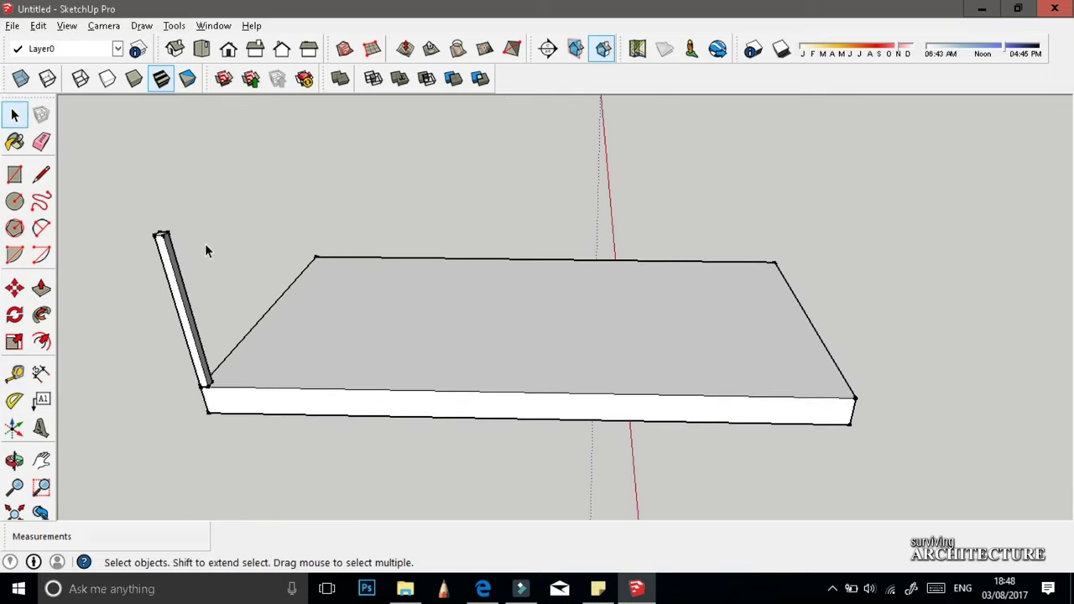
pyautogui.moveTo(211, 293); pyautogui.dragTo(127, 199)
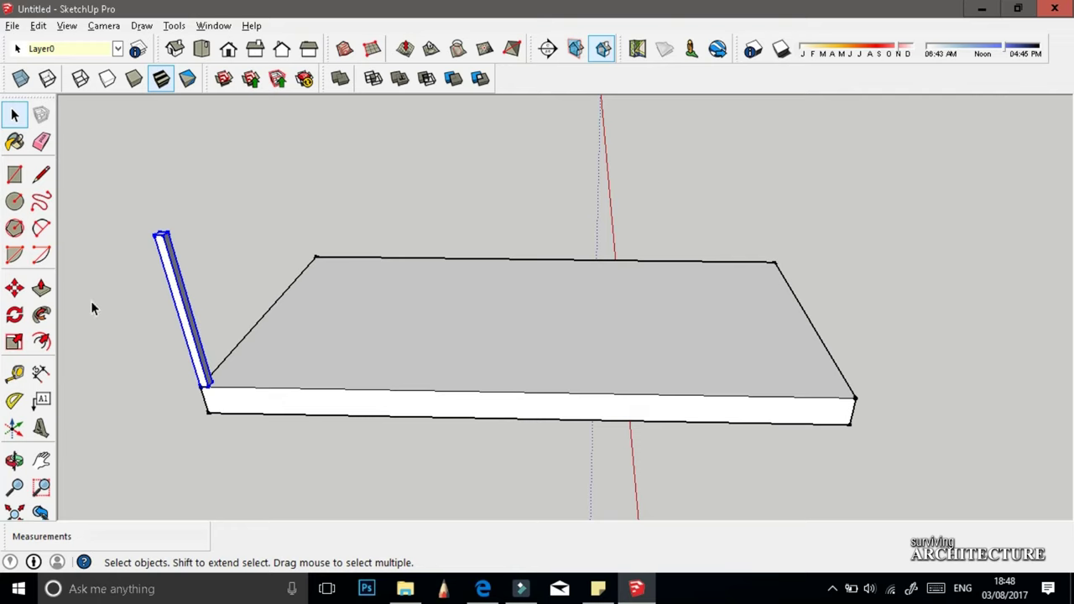
# Step: Copy the column to the slab's right corner
pyautogui.click(15, 288)
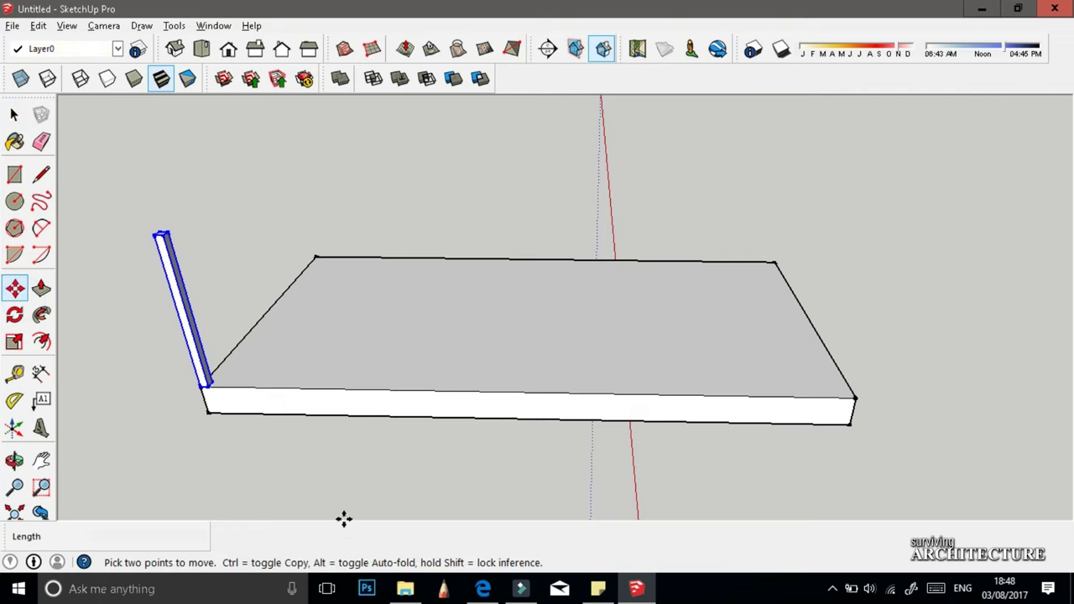
pyautogui.click(204, 388)
pyautogui.press('ctrl')
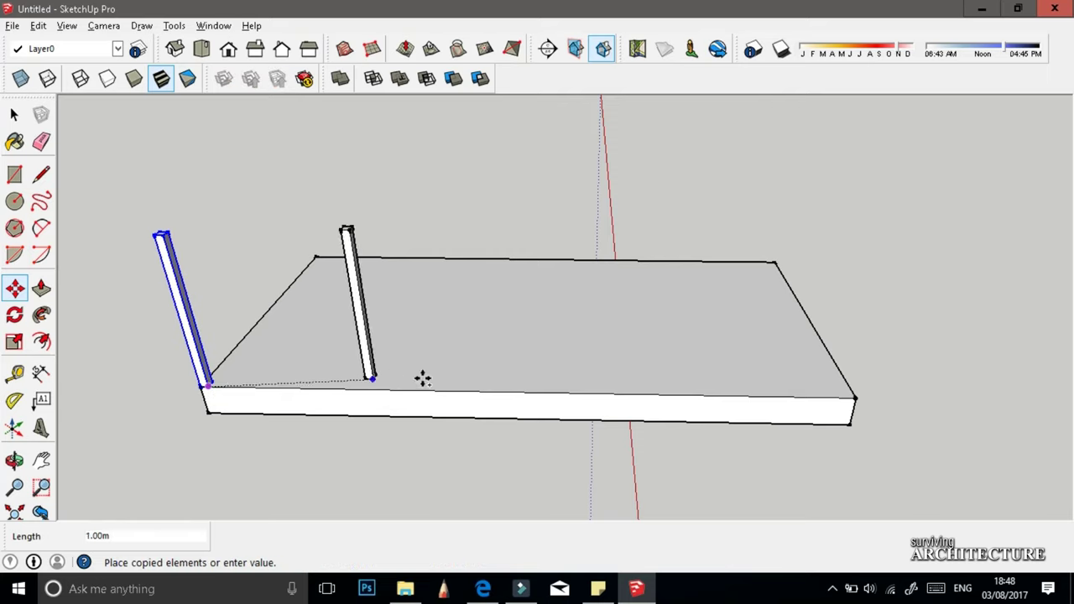
pyautogui.click(849, 400)
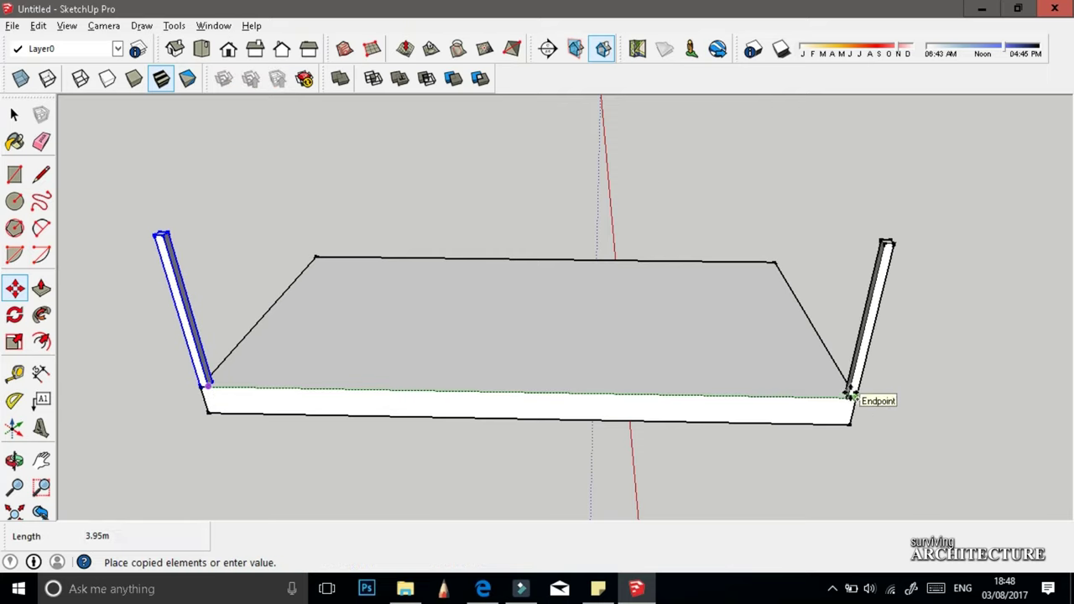
pyautogui.click(849, 393)
# Step: Divide the gap into 7, 9, 19, then 50 evenly spaced bars, then undo the 50-bar array
pyautogui.write('/')
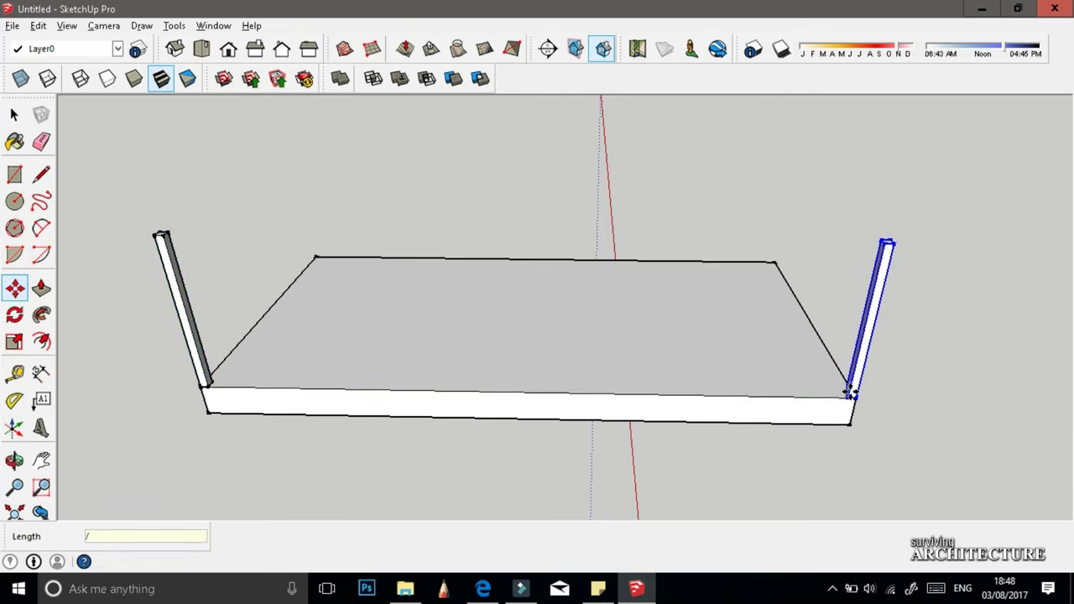
pyautogui.write('7')
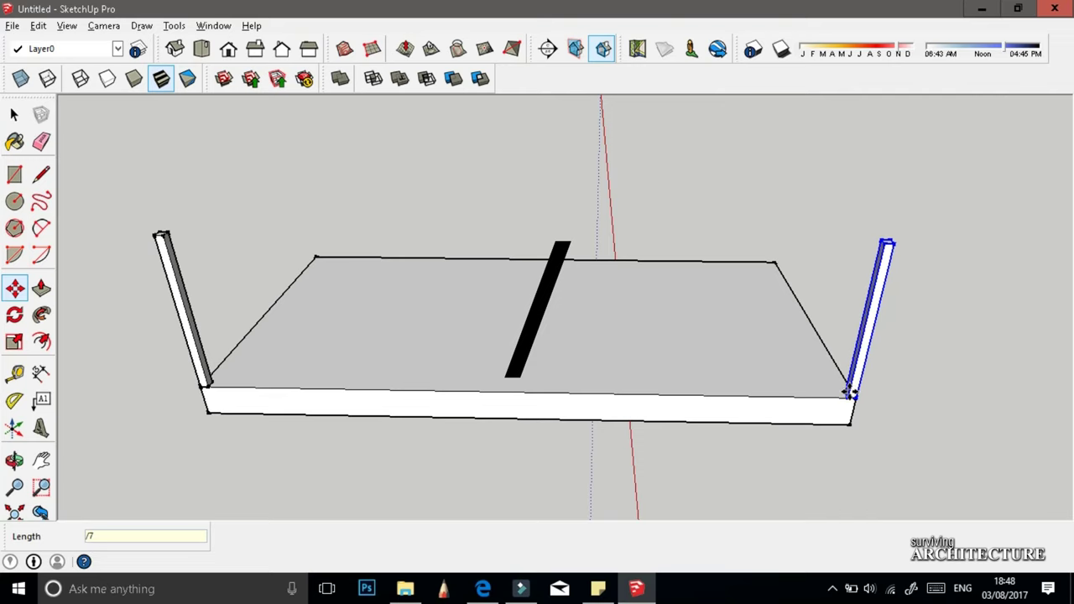
pyautogui.press('Return')
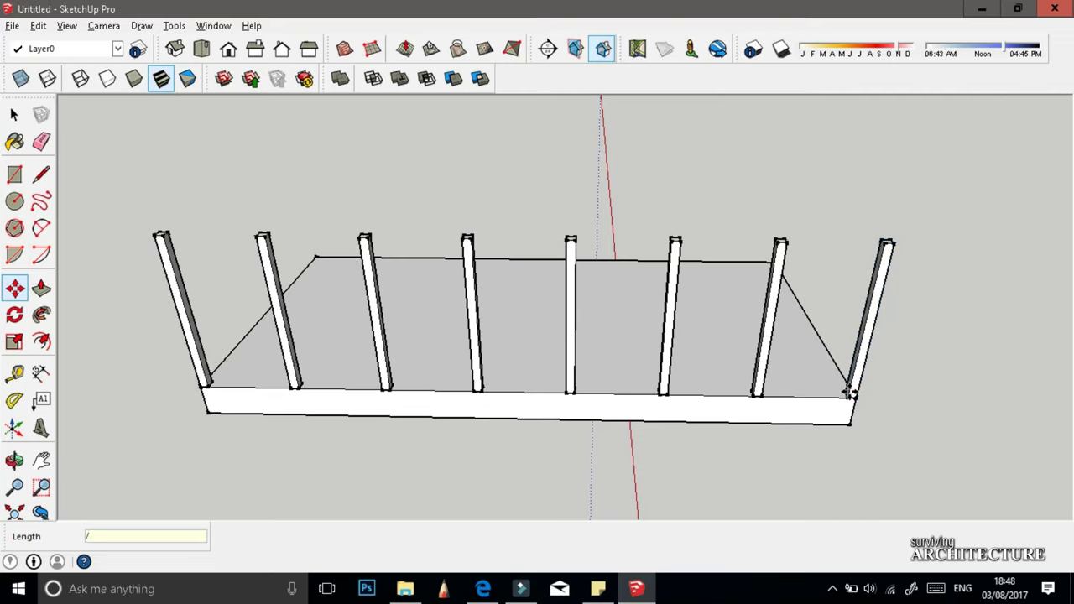
pyautogui.write('/9')
pyautogui.press('Return')
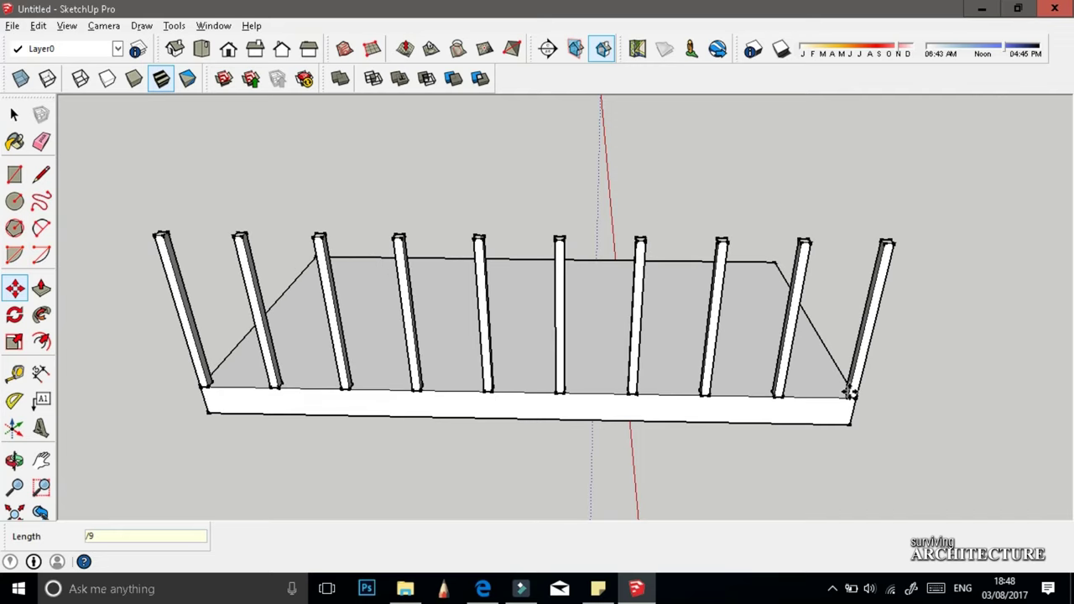
pyautogui.write('/')
pyautogui.write('10')
pyautogui.press('Return')
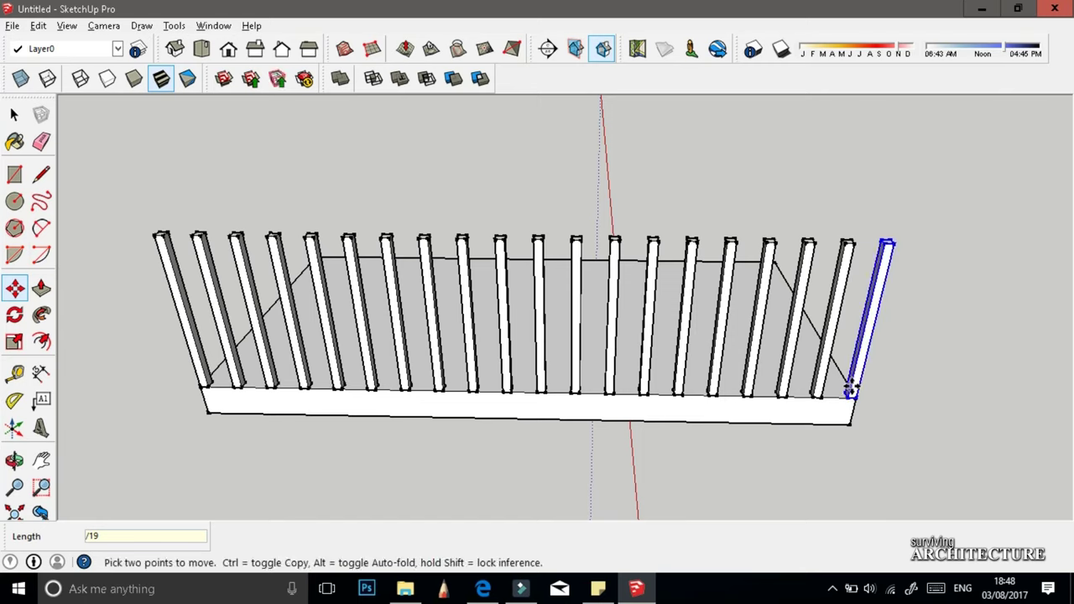
pyautogui.write('/')
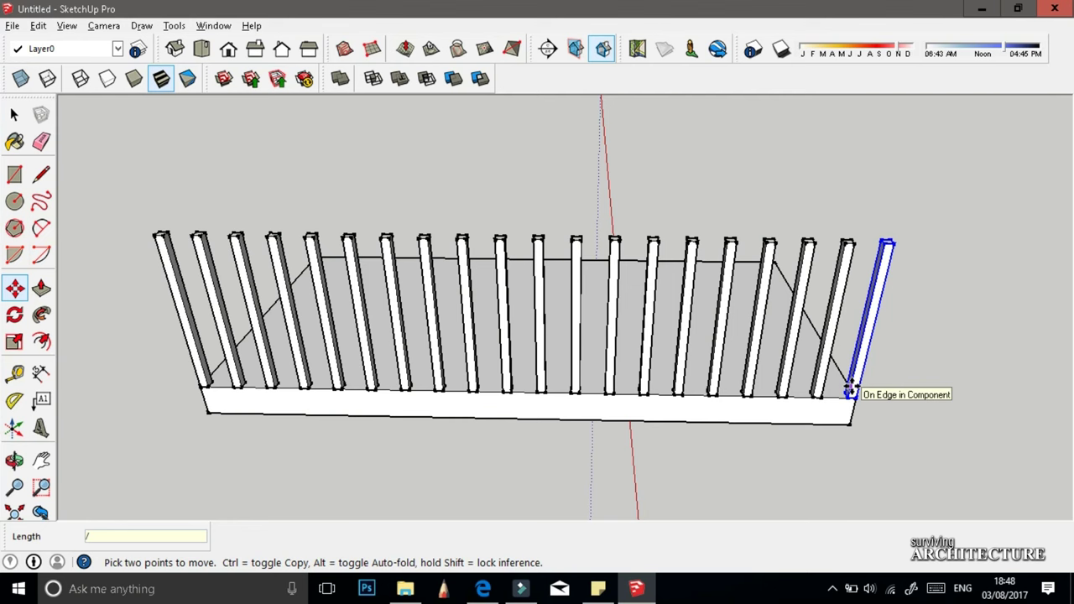
pyautogui.write('5')
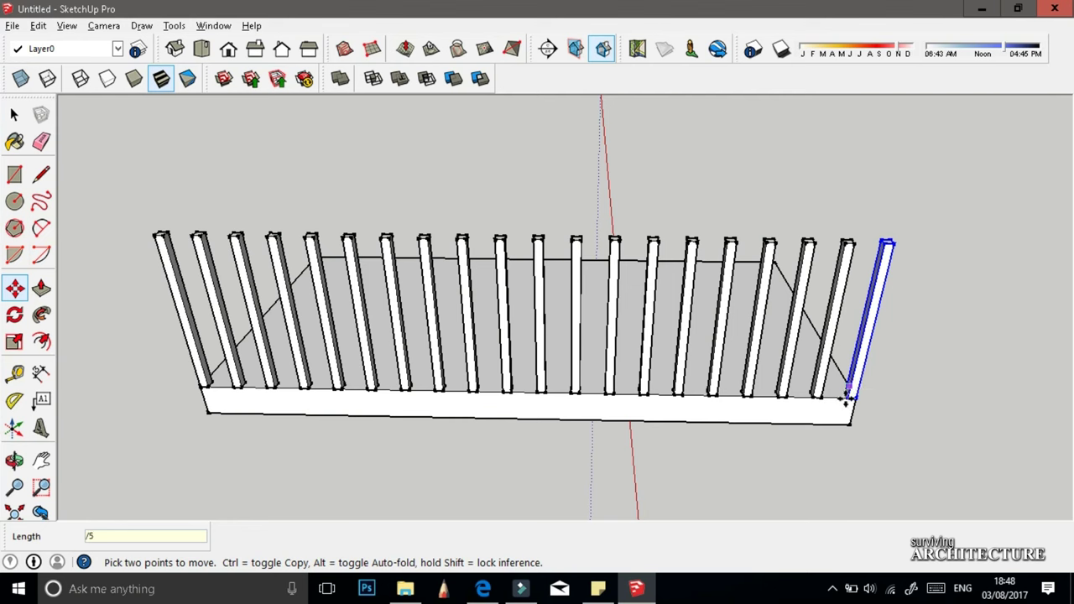
pyautogui.write('0')
pyautogui.press('Return')
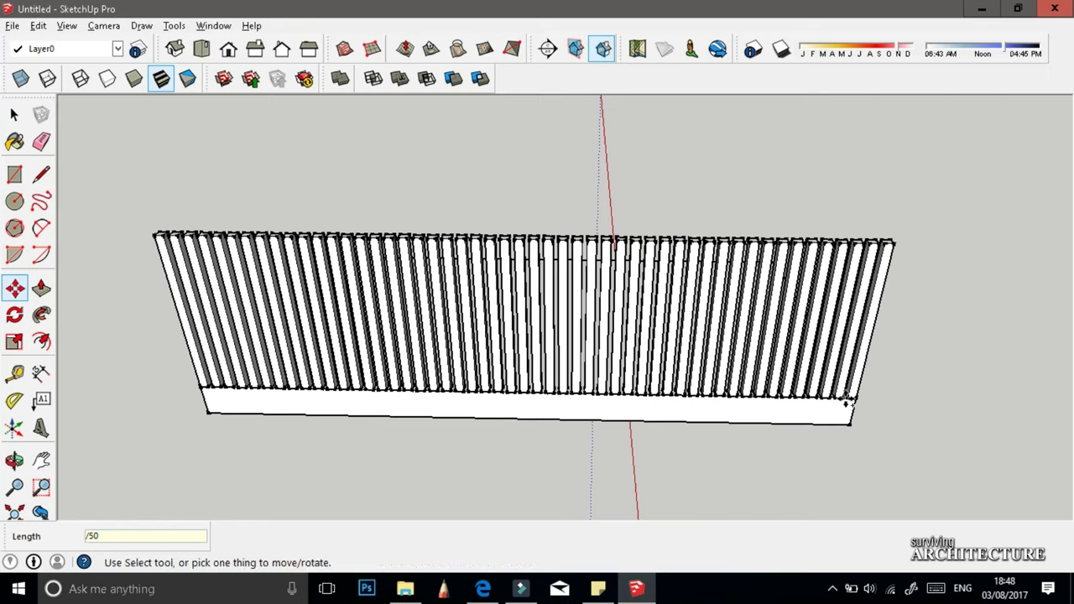
pyautogui.hotkey('ctrl', 'z')
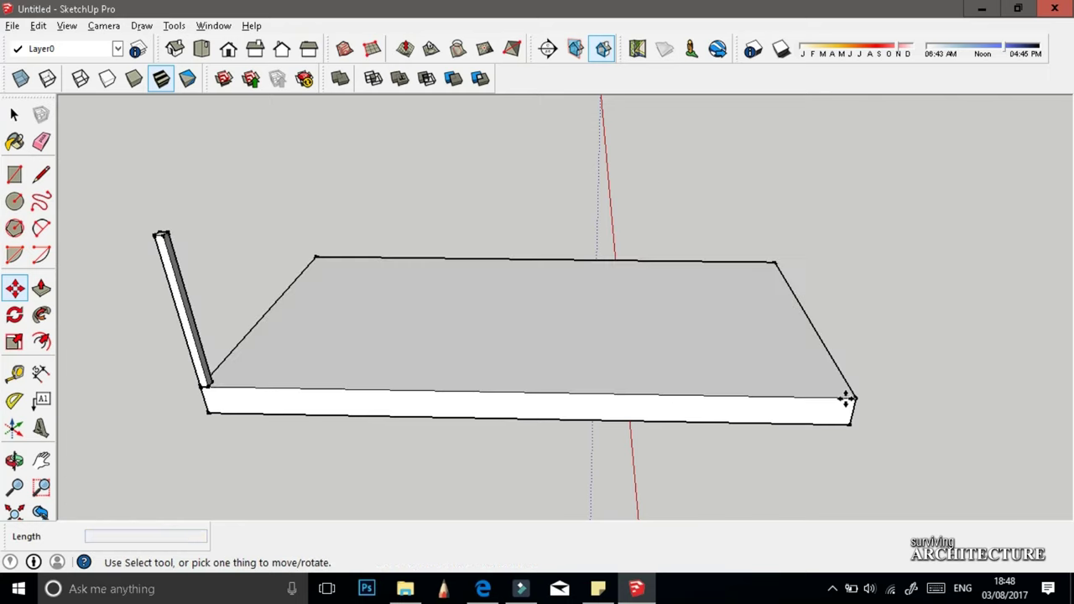
# Step: Select the corner bar and copy it 1 m along the plinth's front edge
pyautogui.click(16, 117)
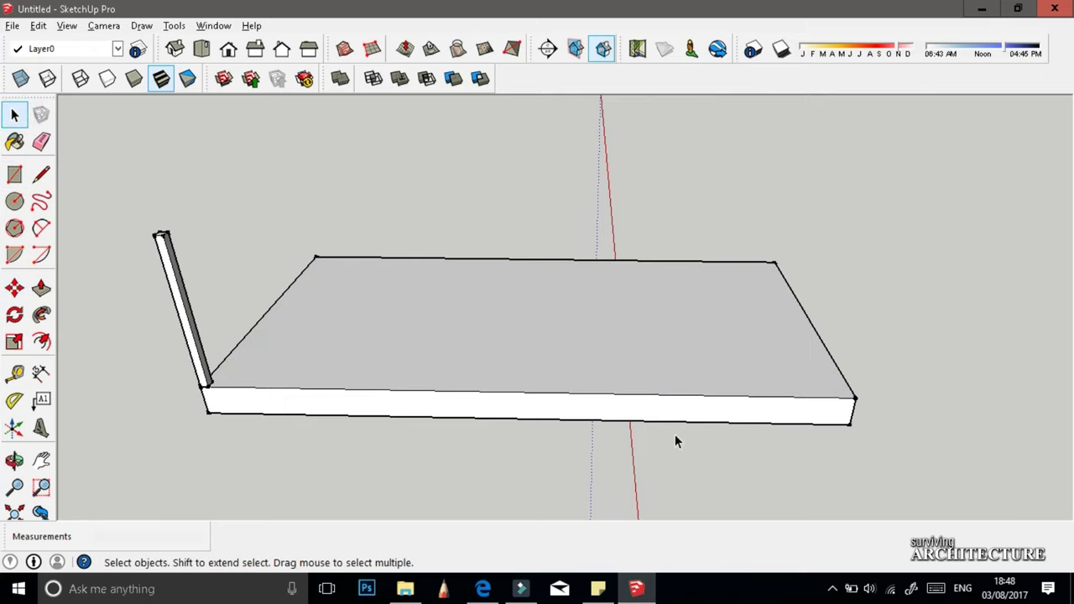
pyautogui.scroll(3, 195, 438)
pyautogui.scroll(1, 156, 385)
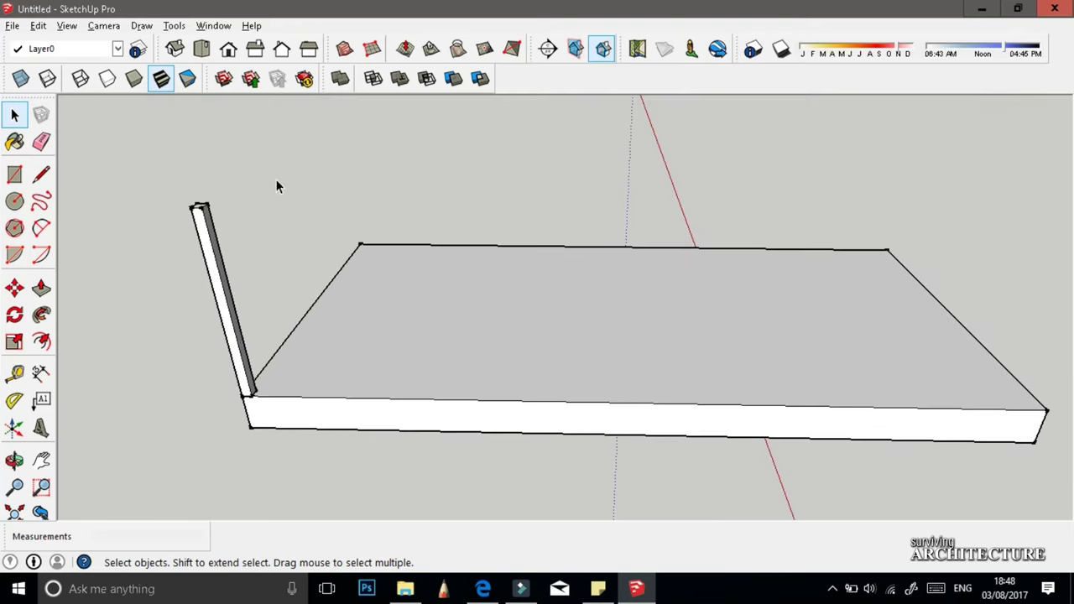
pyautogui.moveTo(252, 266); pyautogui.dragTo(144, 163)
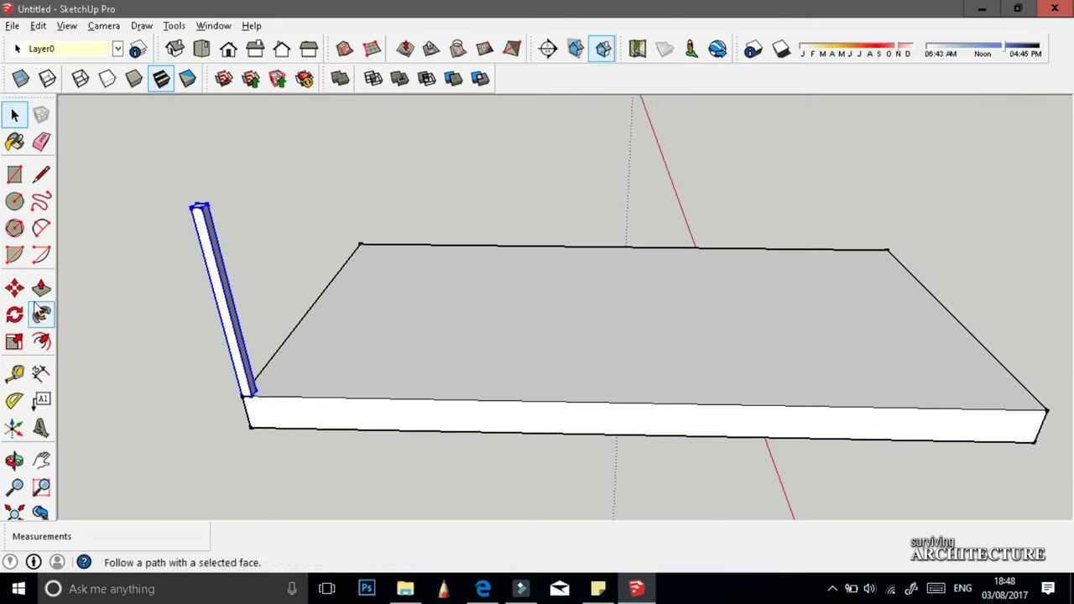
pyautogui.click(15, 288)
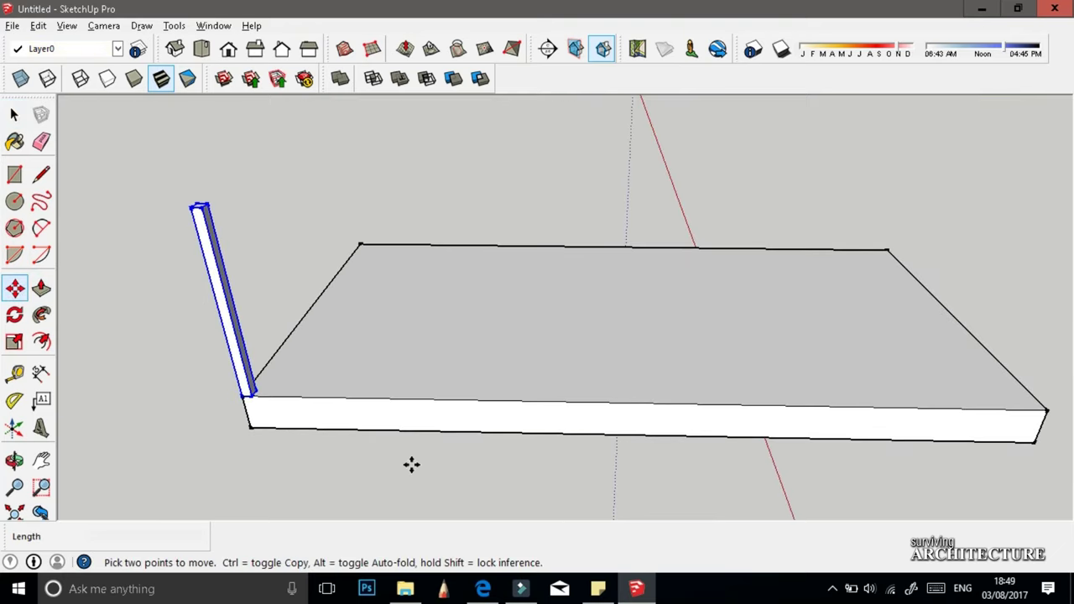
pyautogui.press('ctrl')
pyautogui.click(250, 399)
pyautogui.write('1')
pyautogui.press('Return')
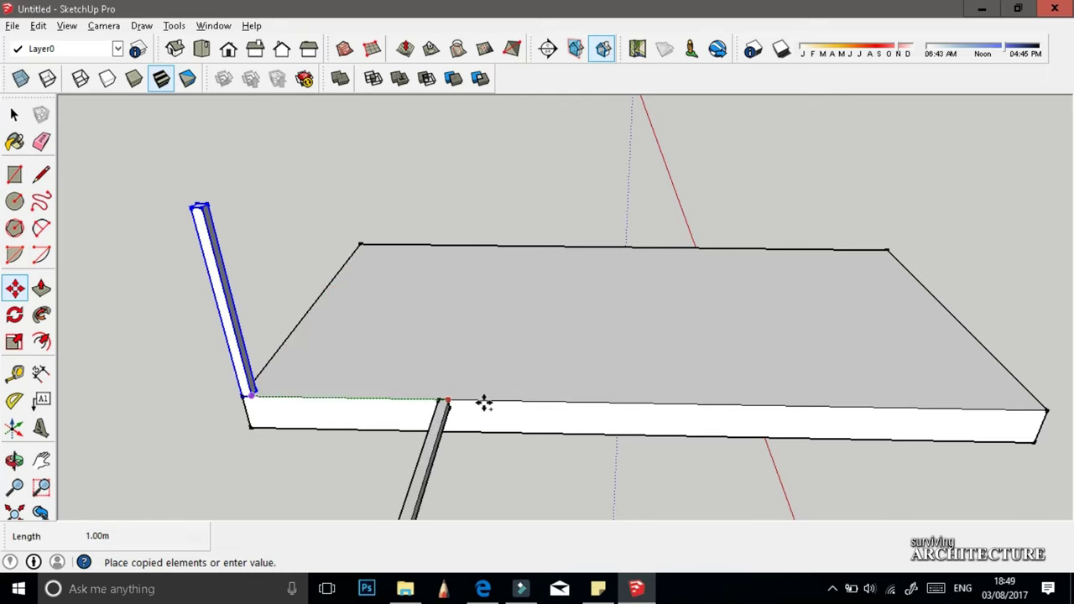
pyautogui.write('1')
pyautogui.press('Return')
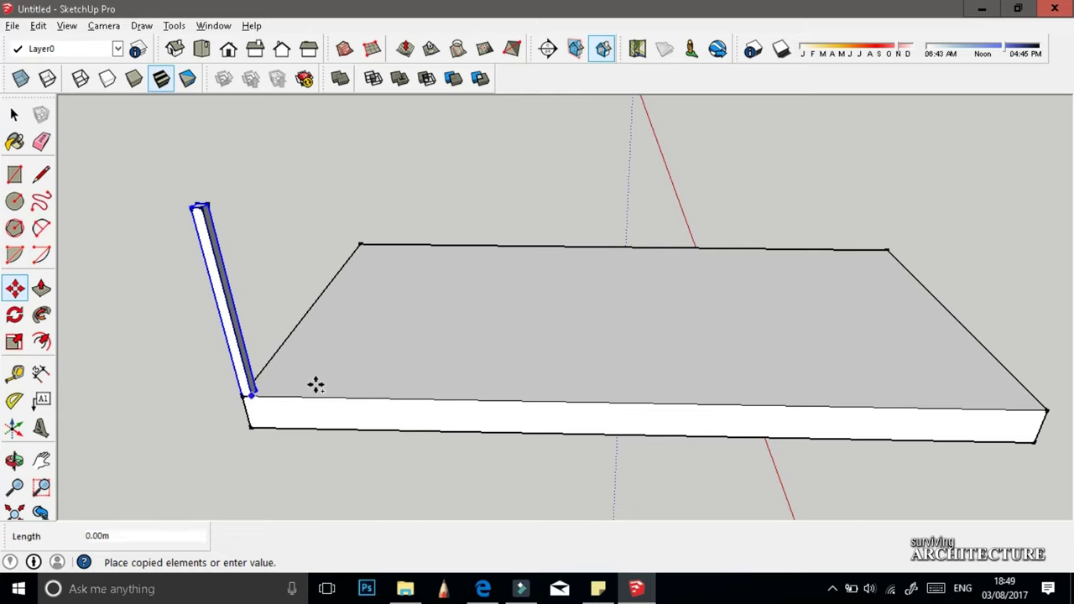
pyautogui.click(444, 400)
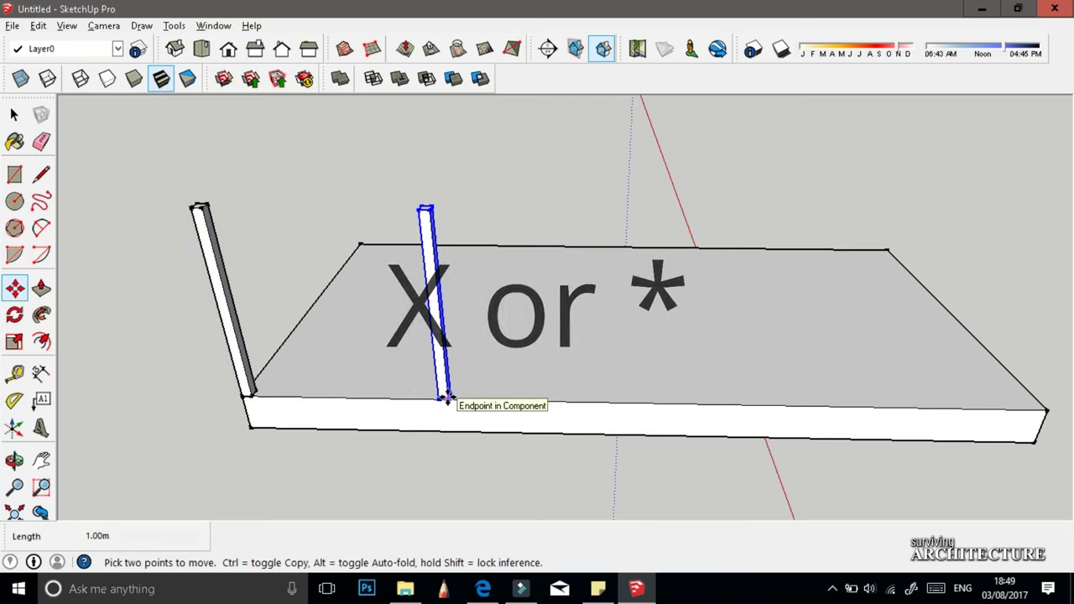
# Step: Try x3 and /4, then settle on x4 to array five bars 1 m apart
pyautogui.write('x')
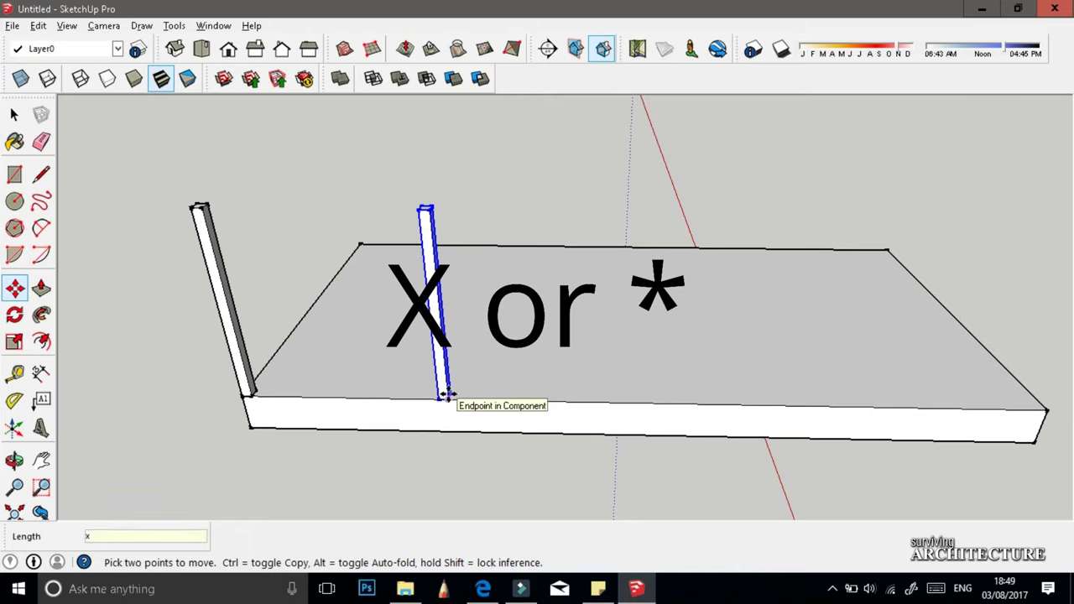
pyautogui.write('5')
pyautogui.press('BackSpace')
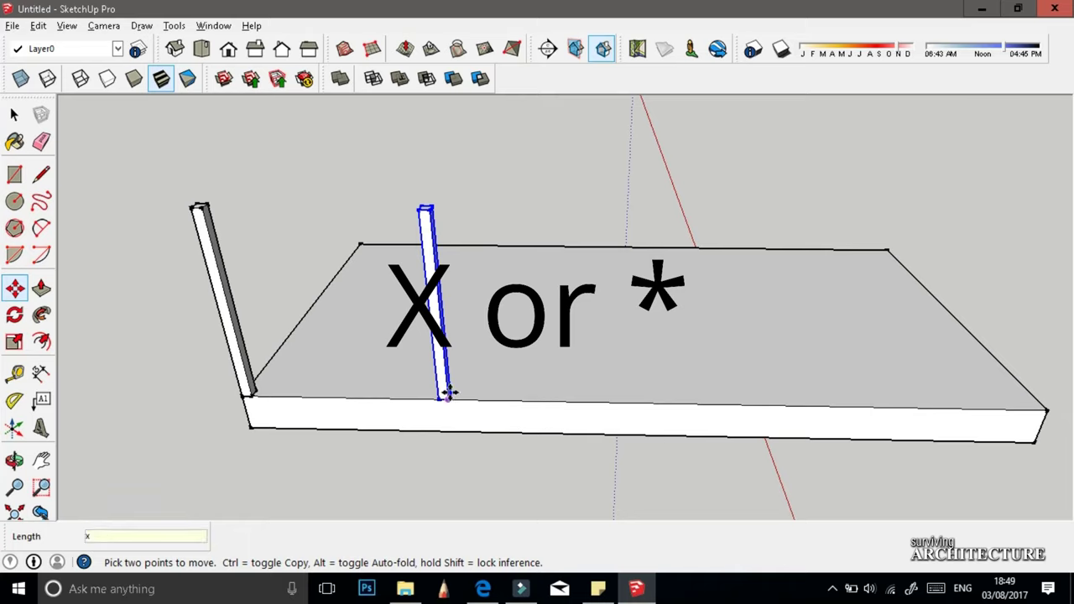
pyautogui.write('3')
pyautogui.press('Return')
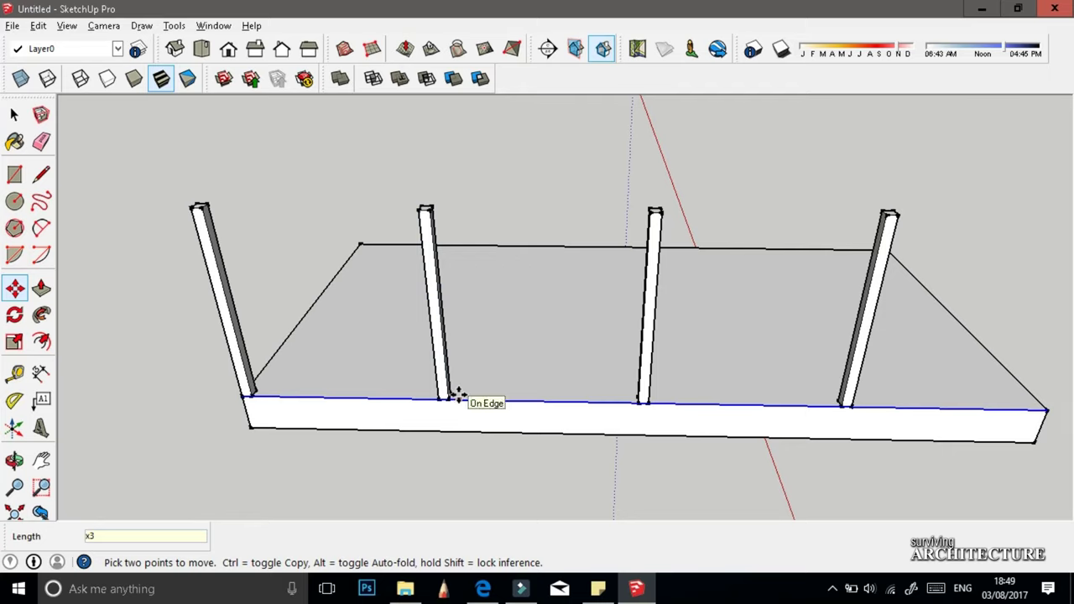
pyautogui.write('/4')
pyautogui.press('Return')
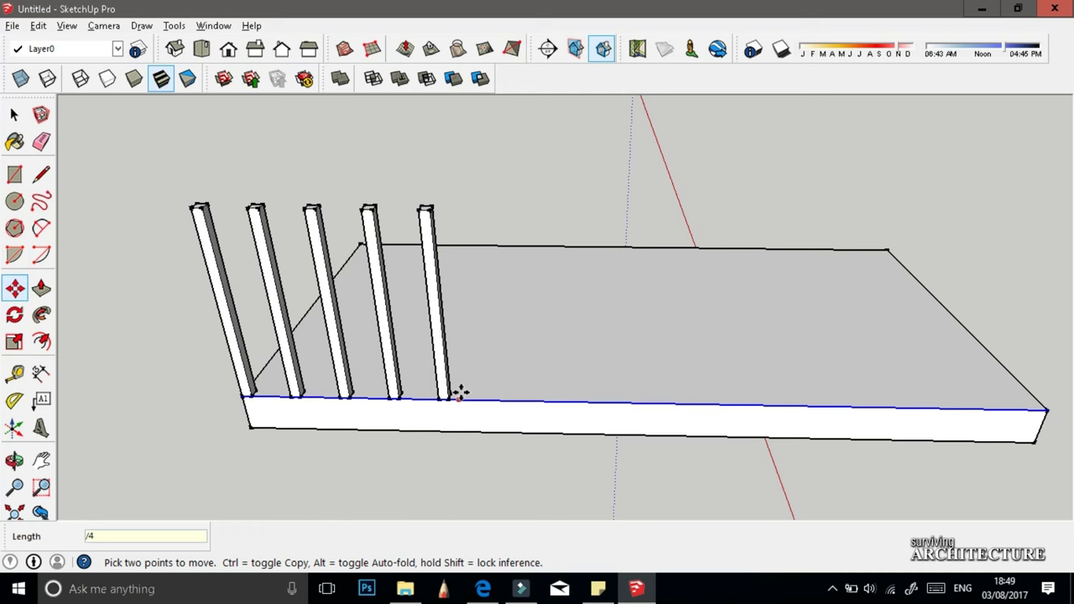
pyautogui.press('BackSpace')
pyautogui.press('BackSpace')
pyautogui.write('x4')
pyautogui.press('Return')
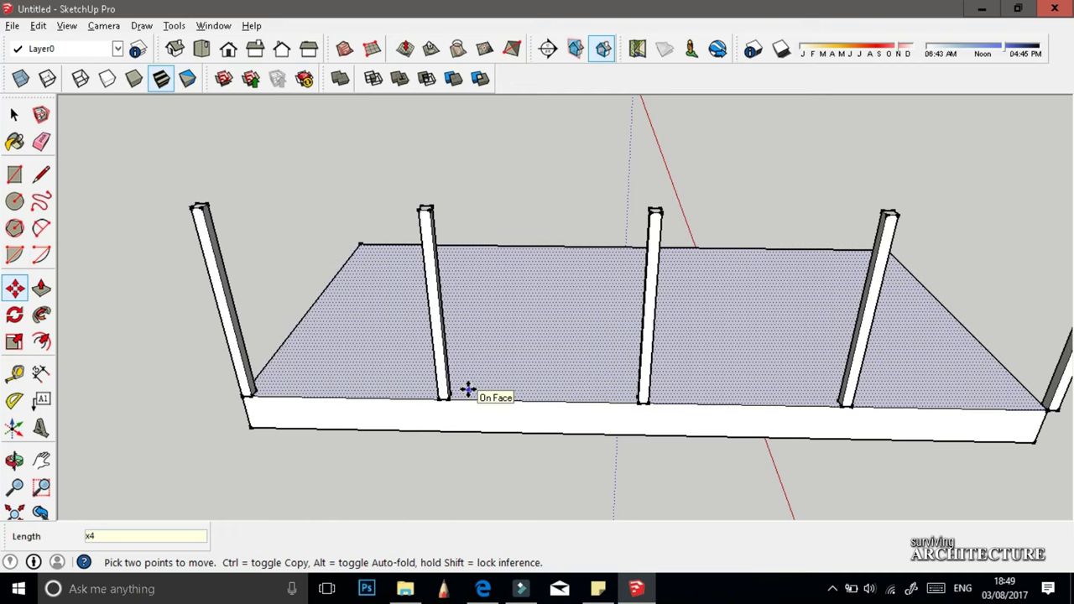
pyautogui.scroll(-3, 386, 416)
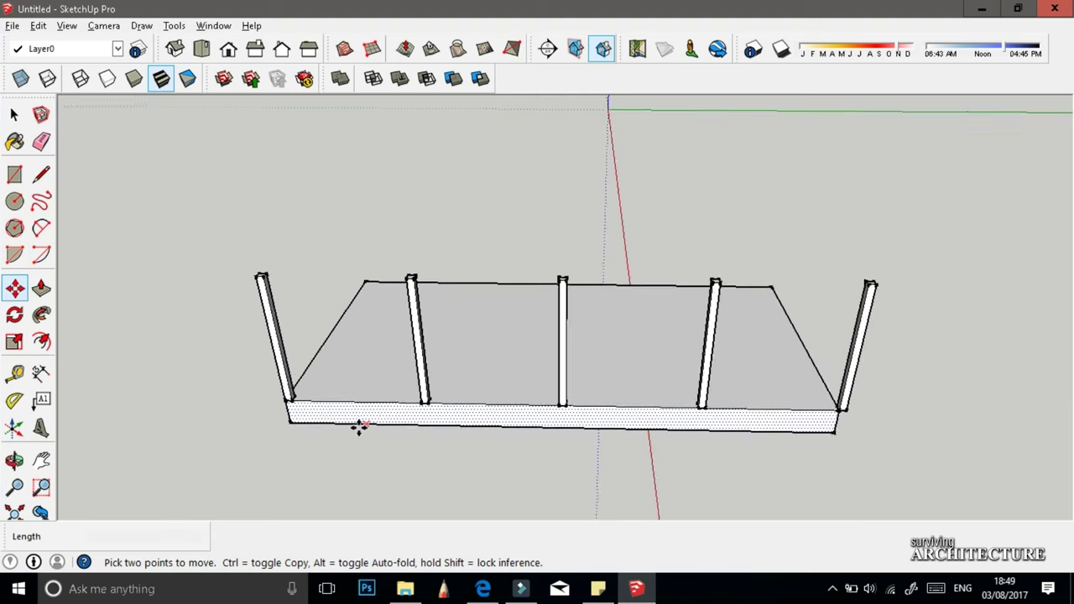
pyautogui.click(14, 115)
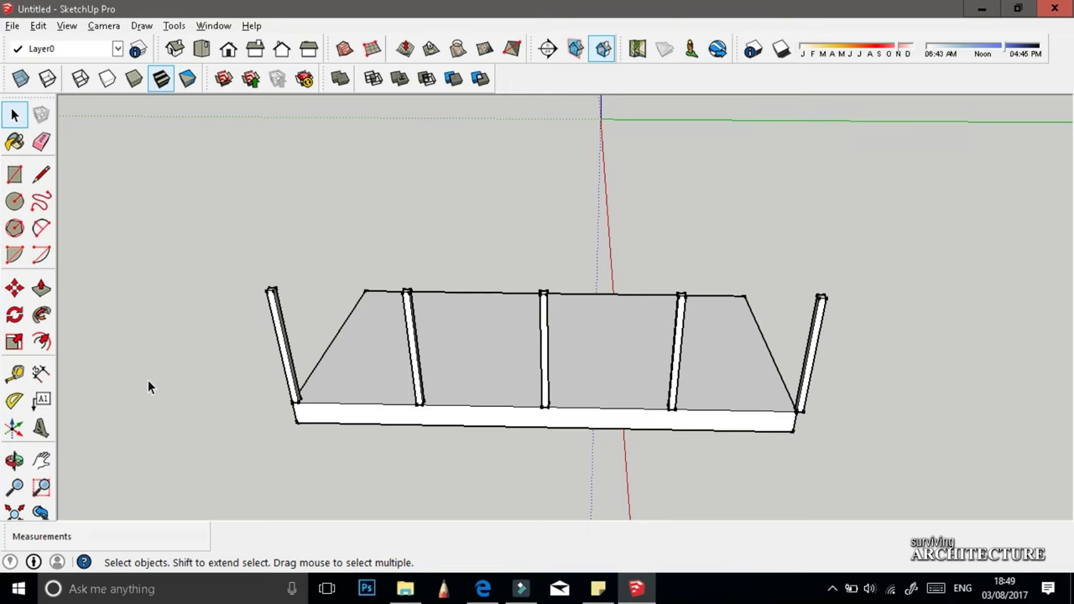
# Step: Edit the left bar's component and push its side face out 1 m, widening all bars into panels
pyautogui.doubleClick(275, 307)
pyautogui.scroll(3, 277, 319)
pyautogui.scroll(3, 242, 300)
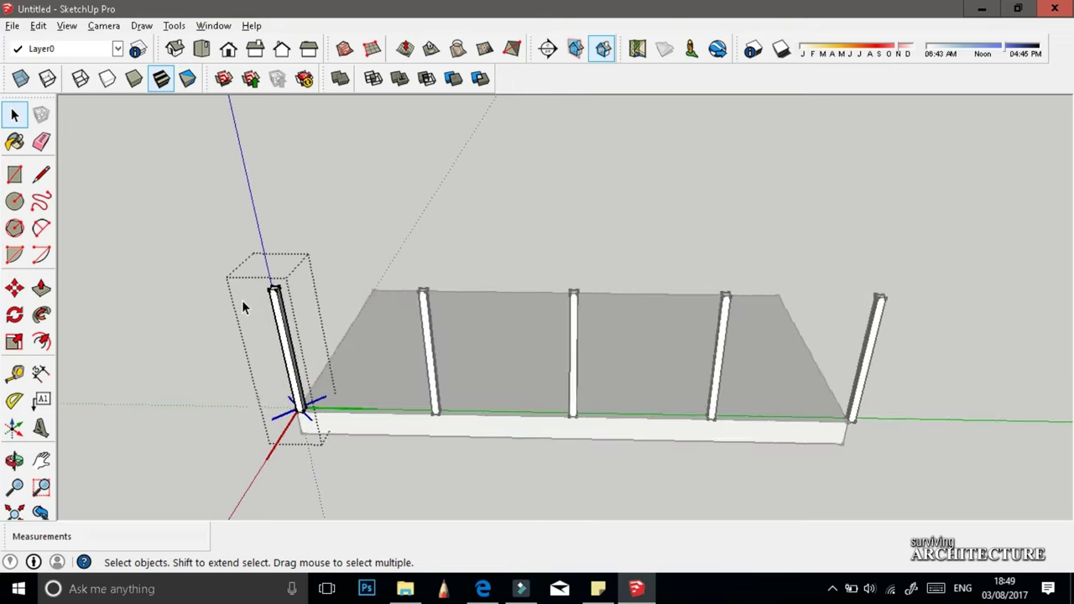
pyautogui.click(41, 288)
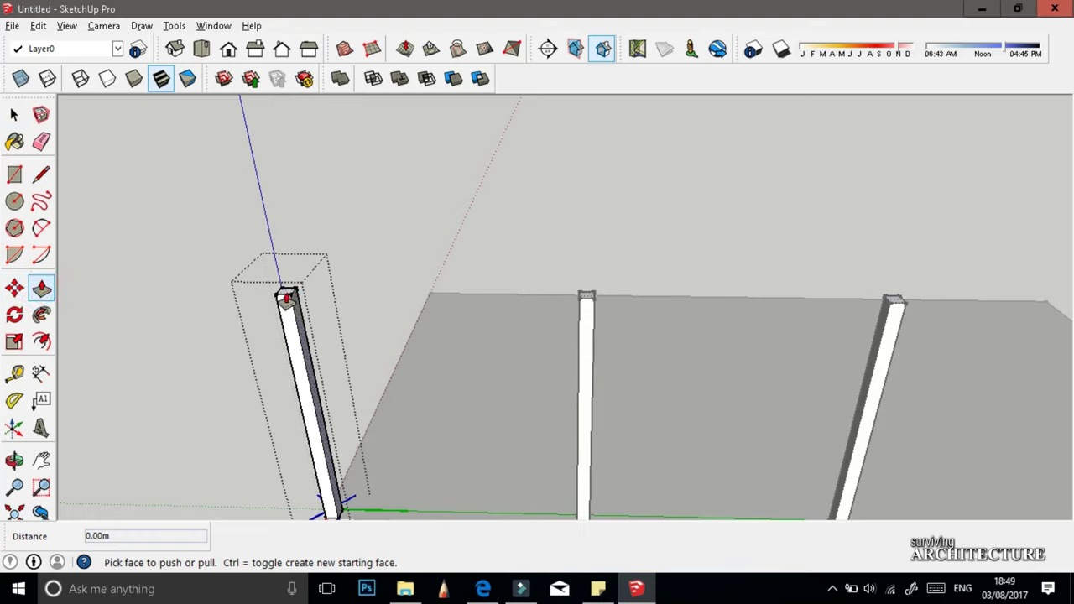
pyautogui.click(286, 296)
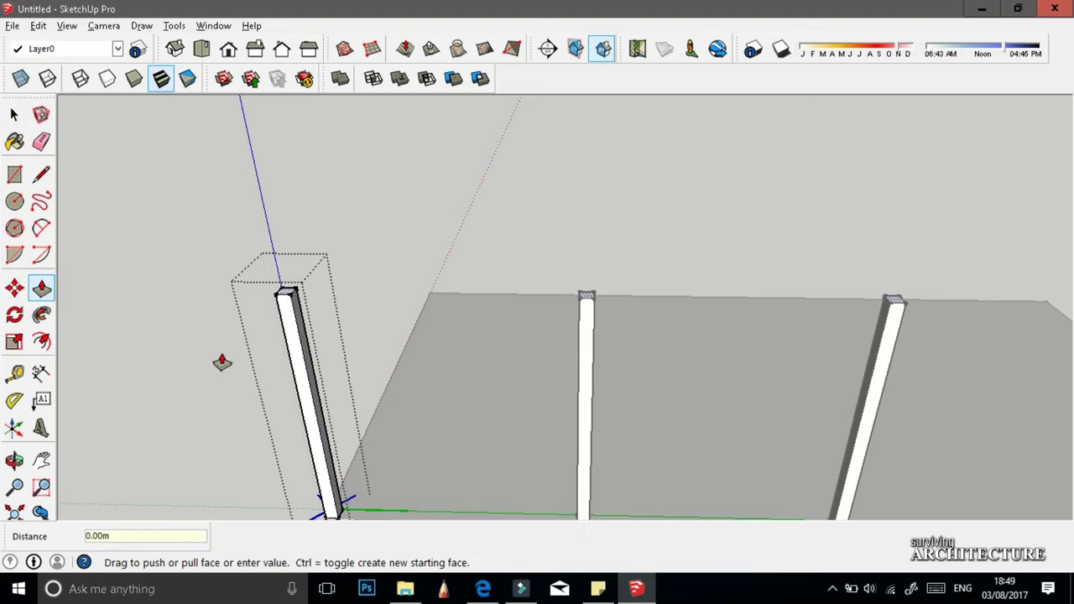
pyautogui.click(294, 351)
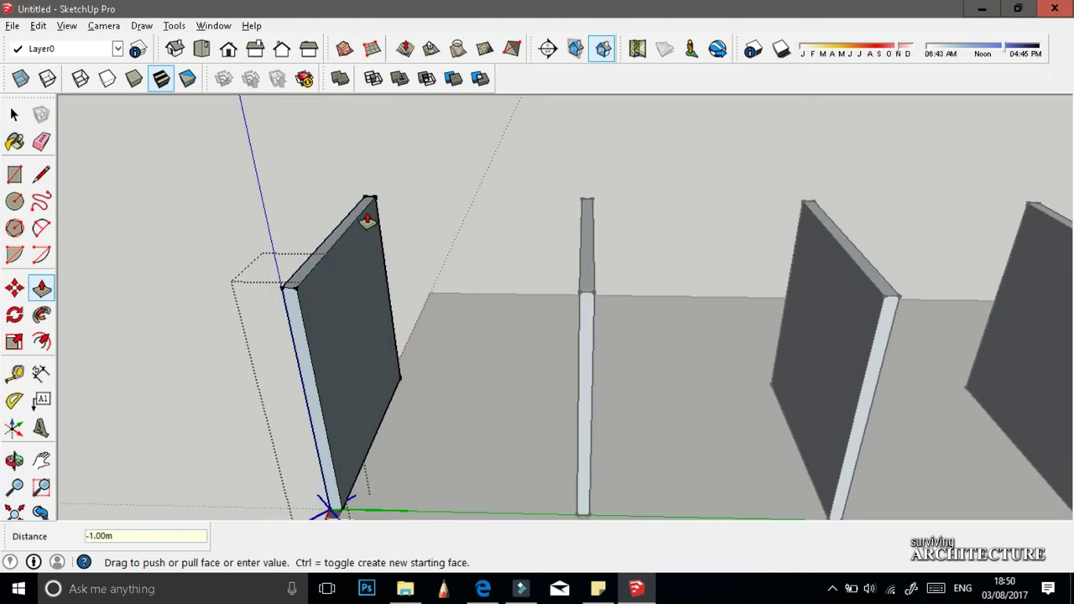
pyautogui.click(432, 300)
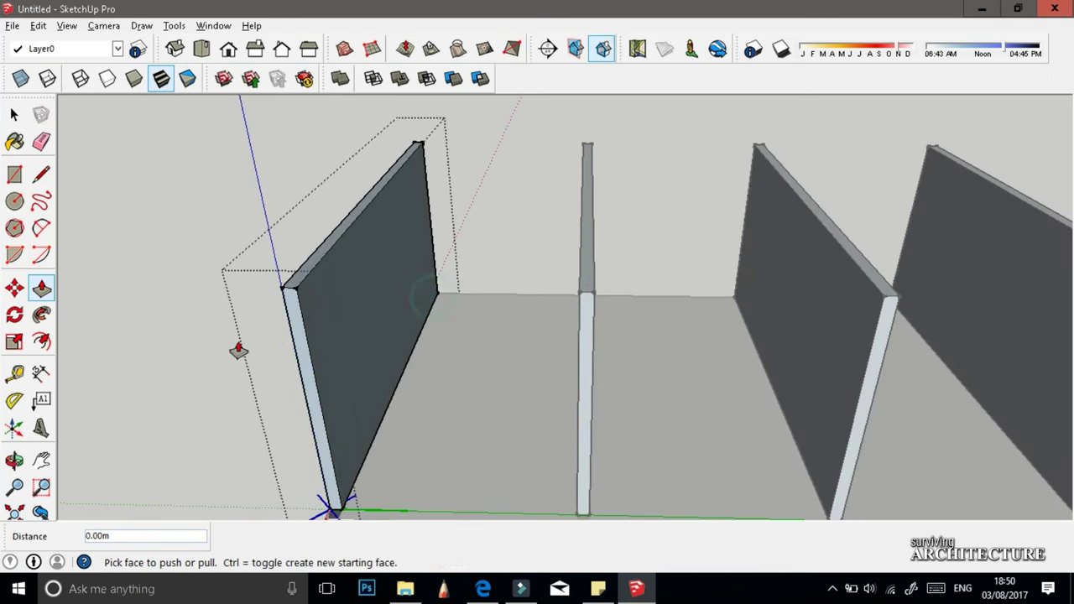
pyautogui.click(13, 115)
pyautogui.scroll(-8, 167, 262)
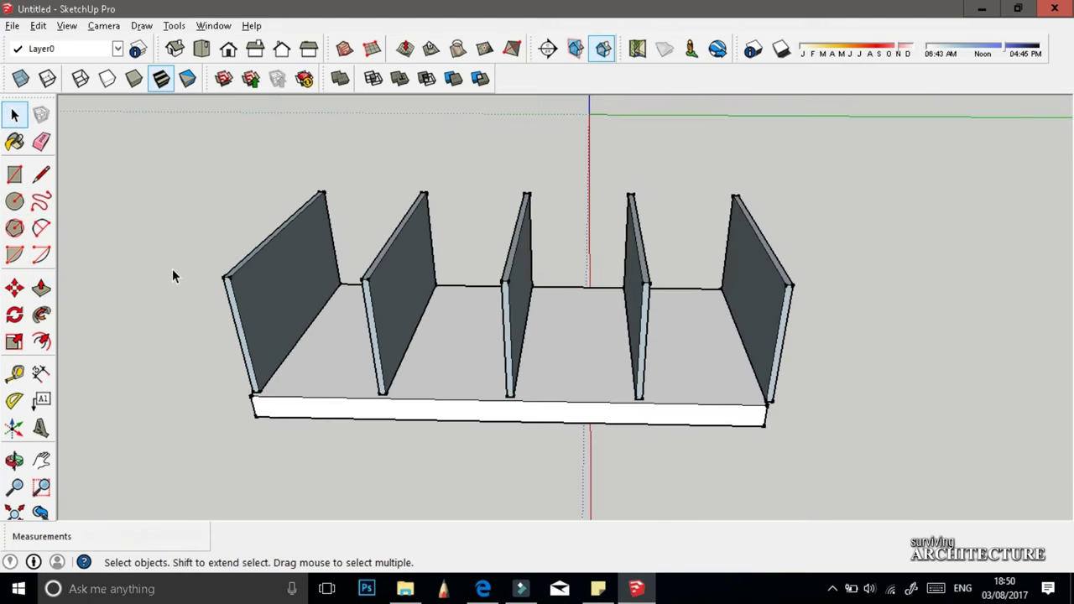